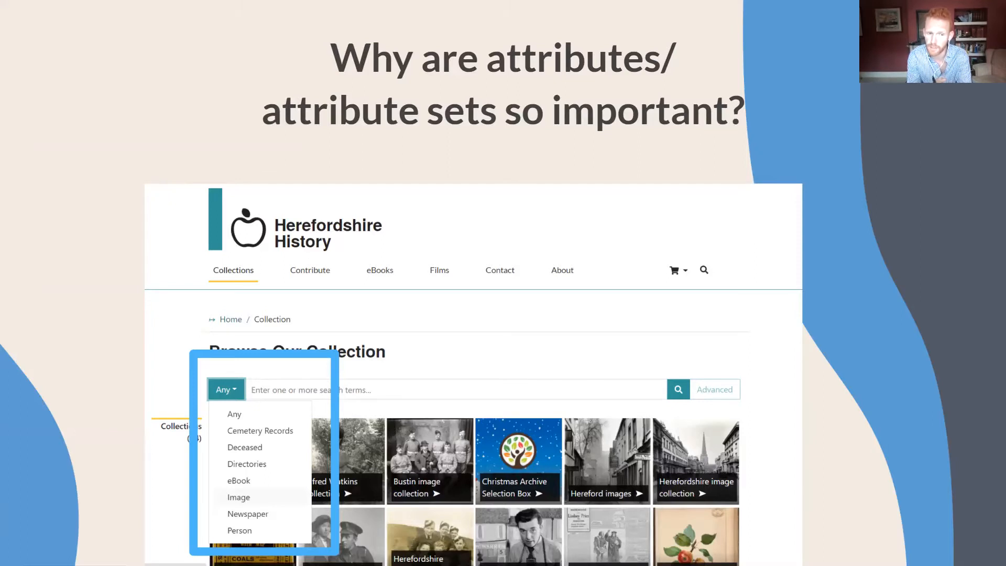
Step: Switch from the presentation to the PastView admin area and open the list of attribute sets
key("Right")
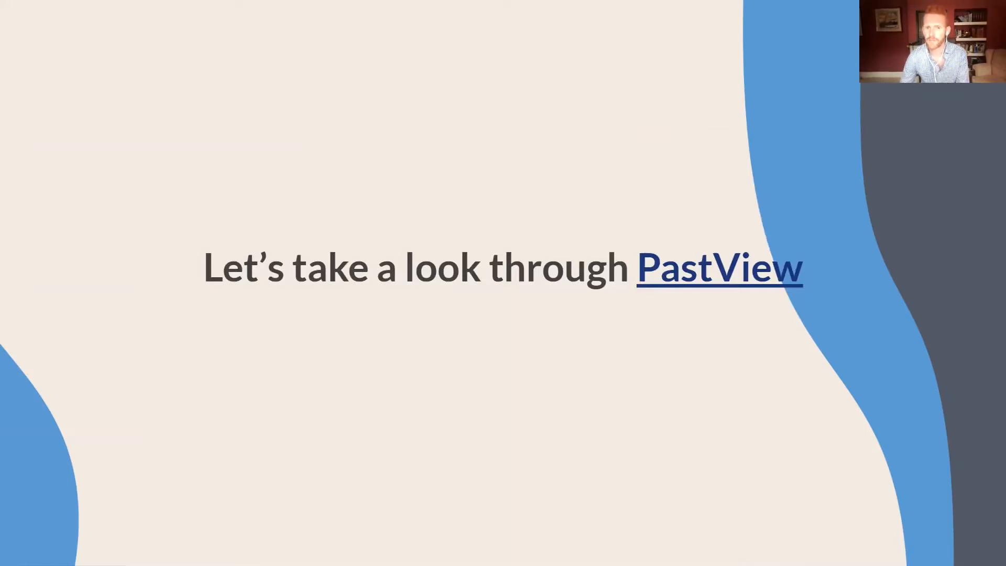
left_click(694, 272)
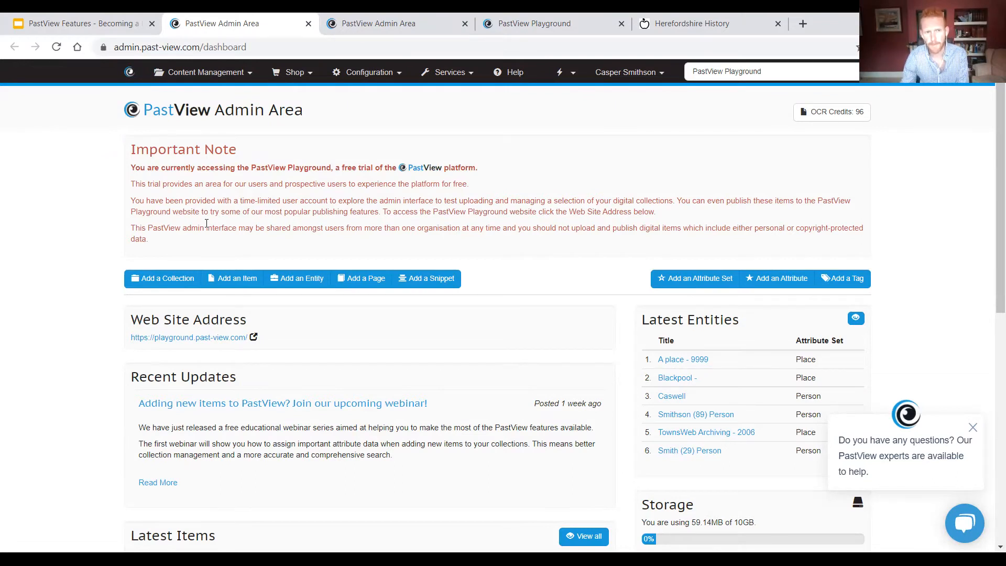
left_click(378, 76)
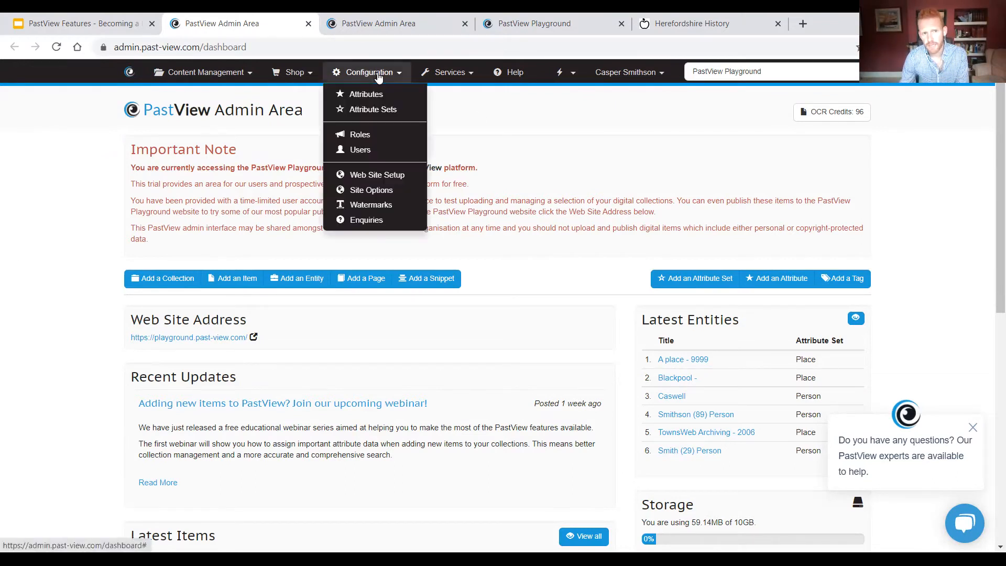
left_click(400, 112)
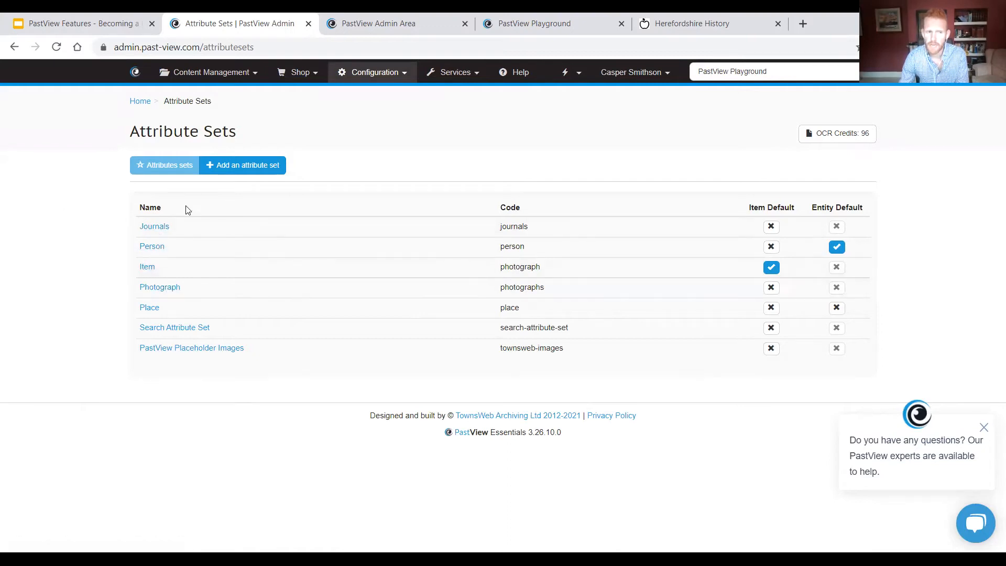
Step: Add a new attribute set named "Newspapers" and save it
left_click(258, 172)
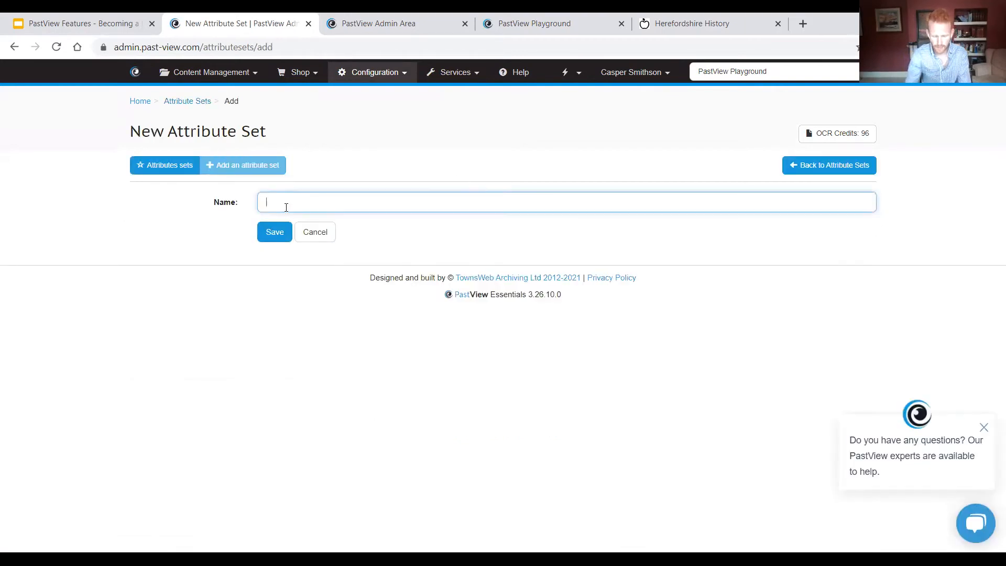
type("Newsle")
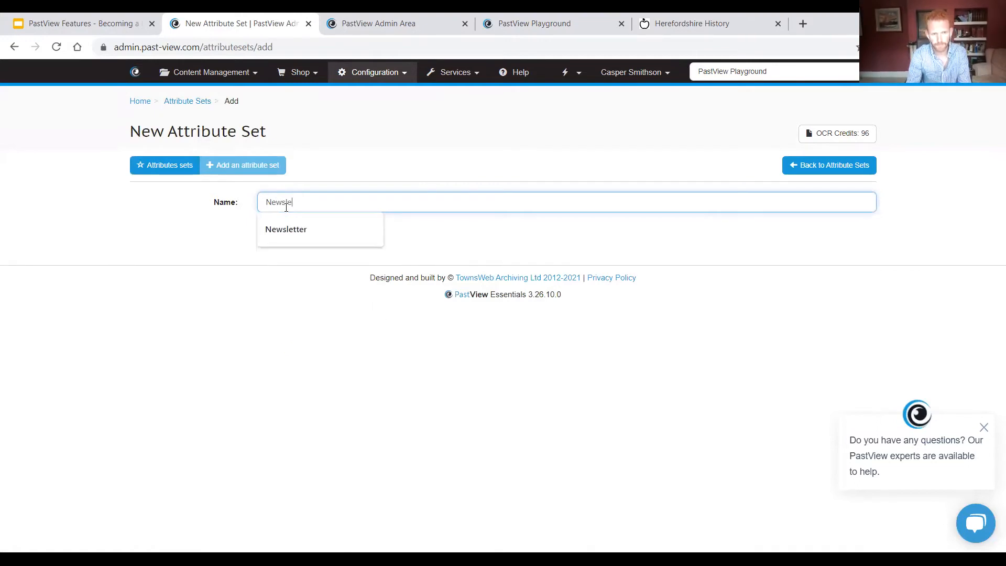
key("BackSpace")
key("BackSpace")
key("BackSpace")
key("BackSpace")
key("BackSpace")
key("BackSpace")
type("N")
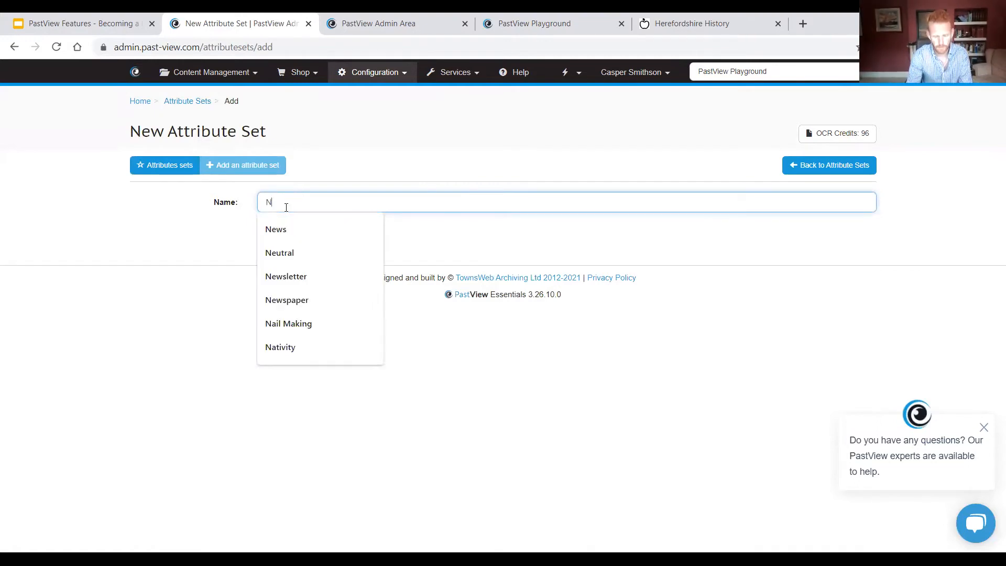
type("ewspapers")
key("Return")
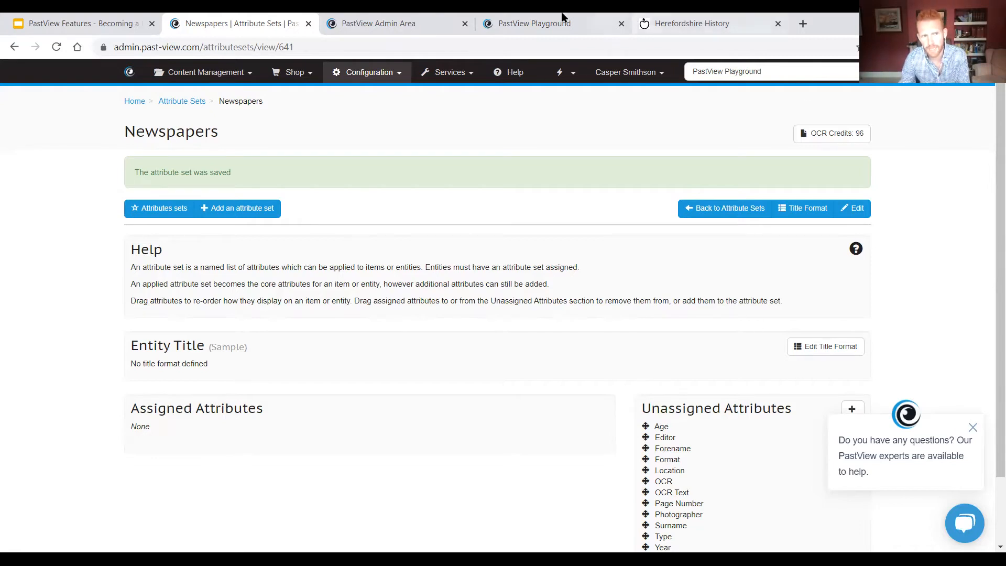
Step: Open the list of attributes and examine the existing labels, codes, types, searchable and visible settings
left_click(350, 72)
left_click(379, 98)
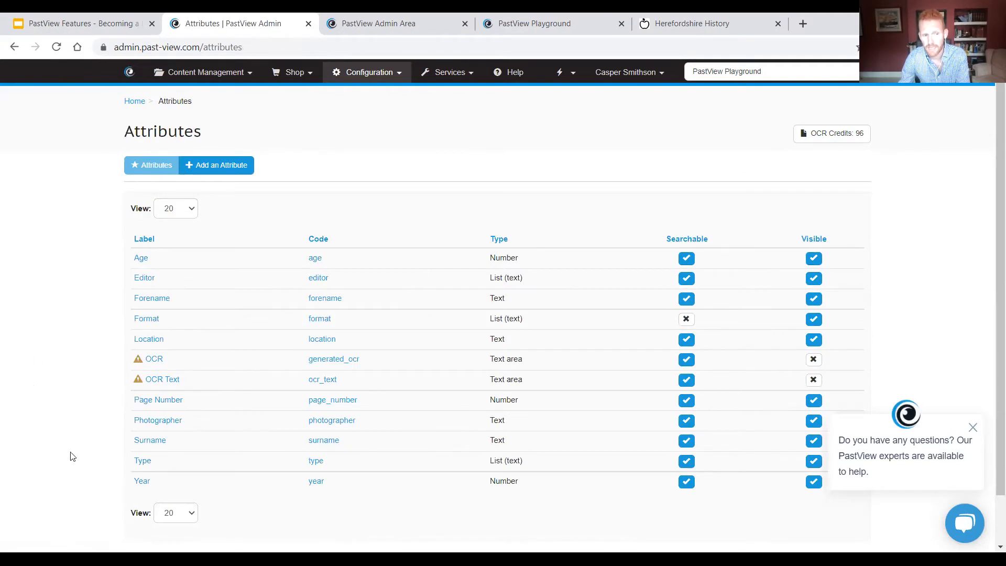
key("alt+Left")
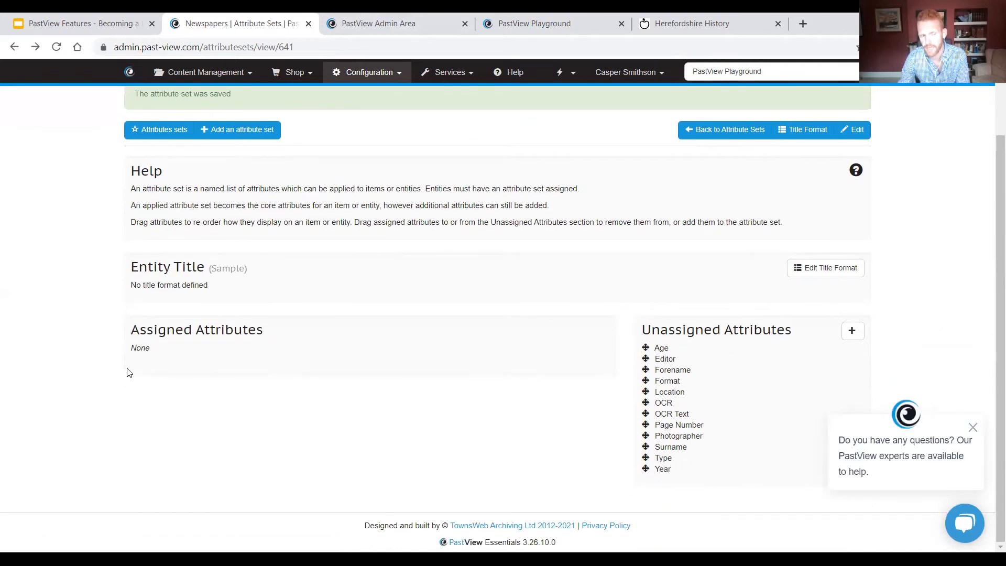
scroll(128, 369, "up", 3)
key("alt+Right")
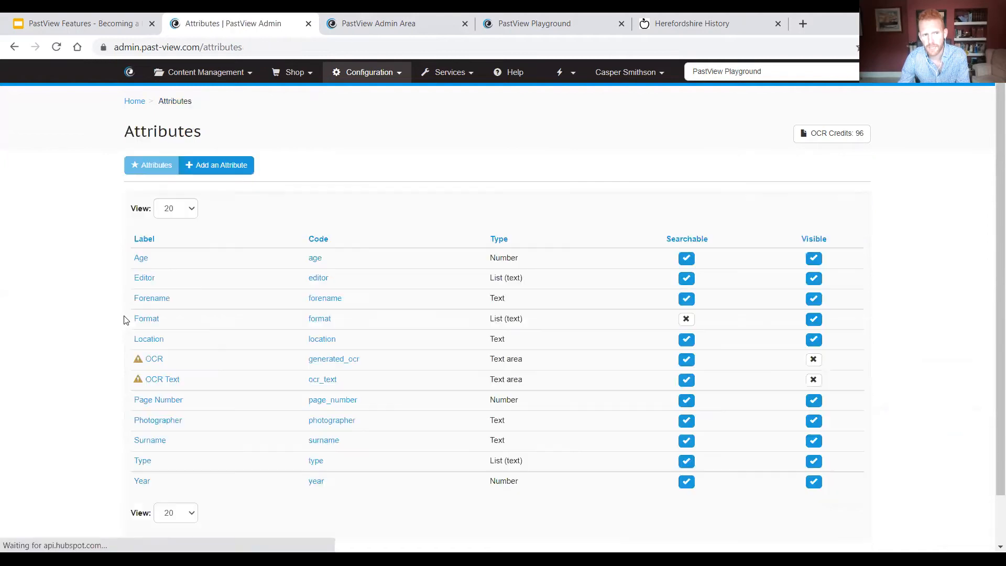
mouse_move(383, 83)
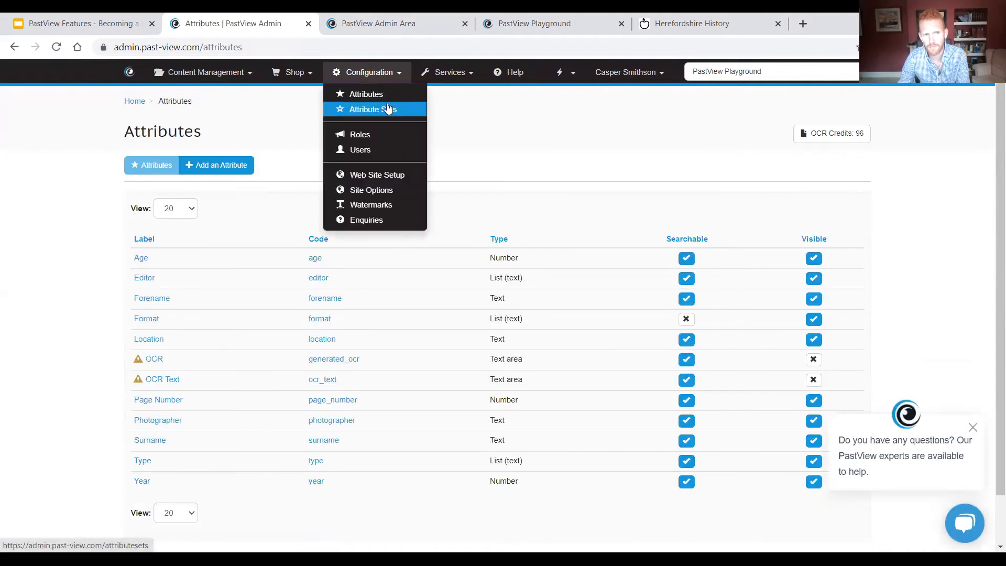
left_click(387, 108)
scroll(34, 297, "down", 2)
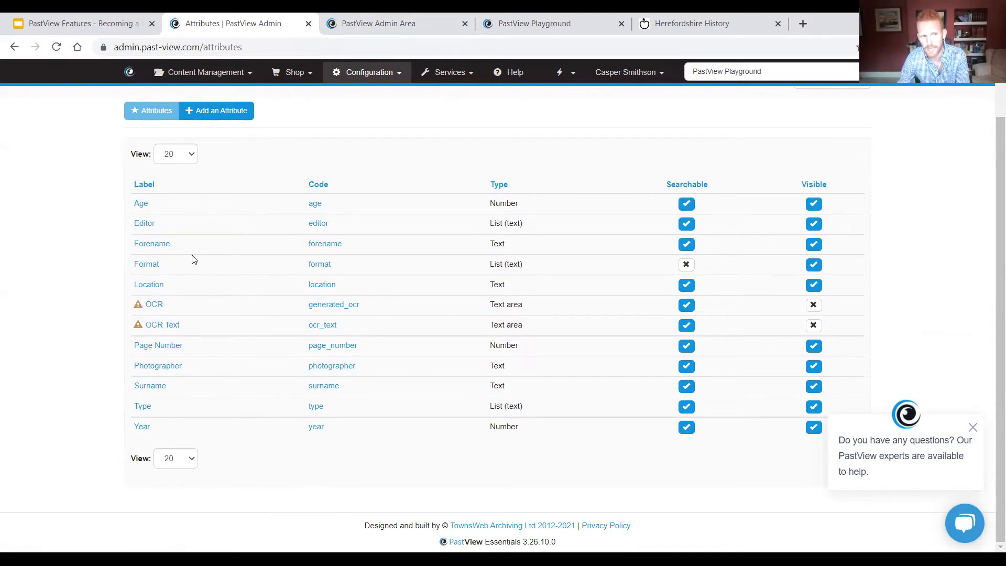
Step: Start a new Date attribute labelled "Creation Date"
left_click(232, 110)
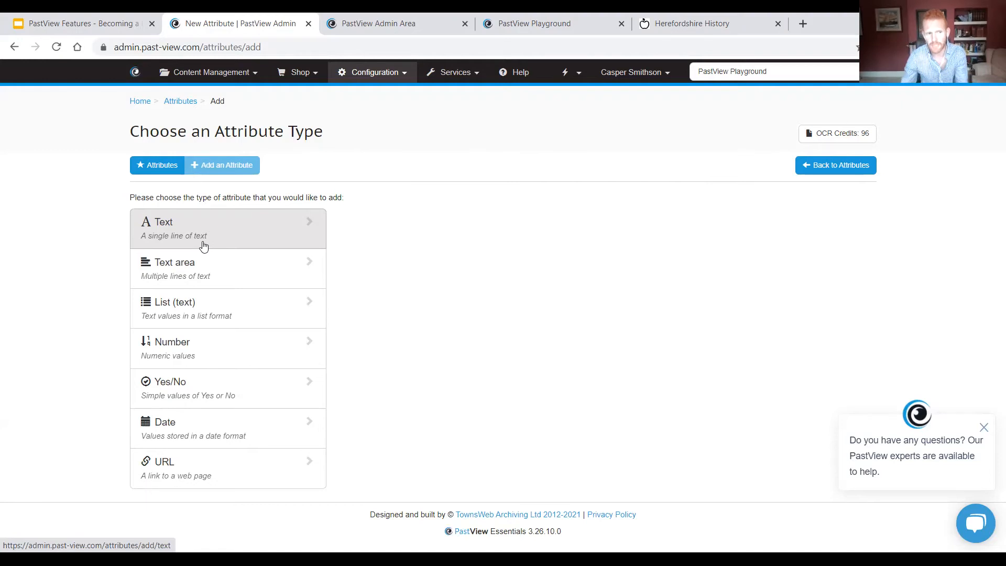
left_click(239, 432)
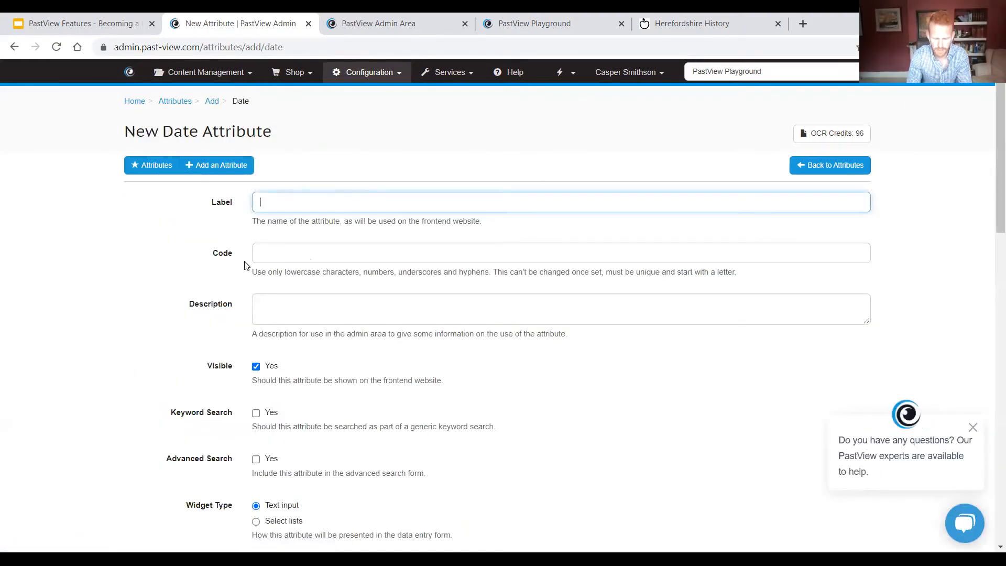
type("P")
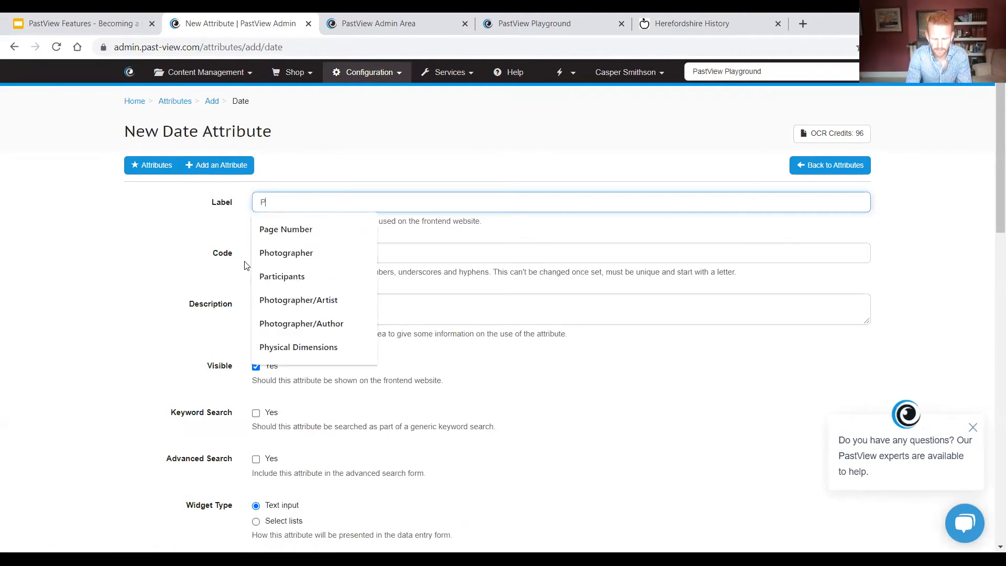
key("BackSpace")
type("Cr")
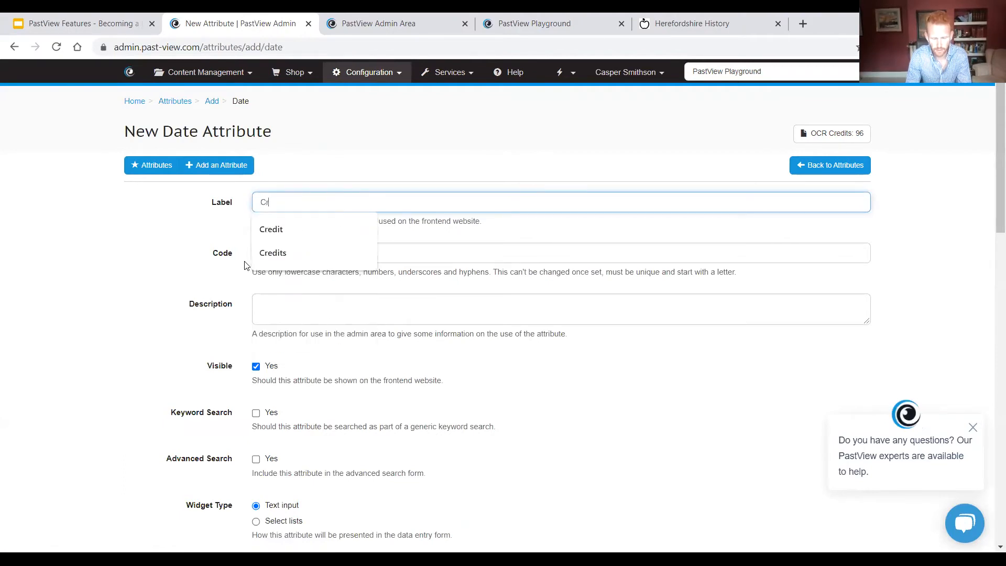
type("eation Date")
key("Tab")
key("Tab")
Step: Examine the date attribute's search, granularity and display format options, then leave the form without saving
scroll(233, 309, "down", 1)
scroll(233, 309, "down", 4)
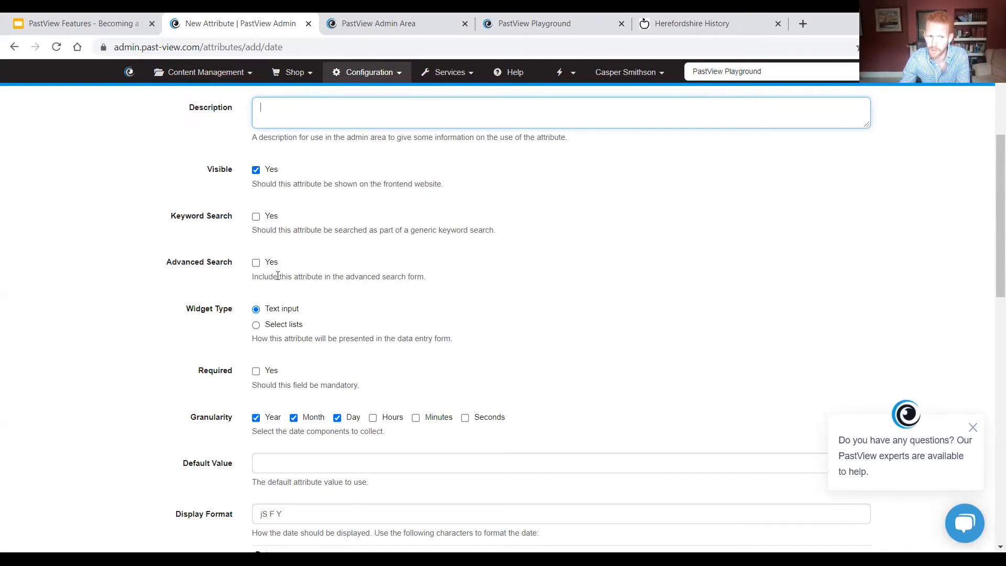
scroll(277, 278, "down", 2)
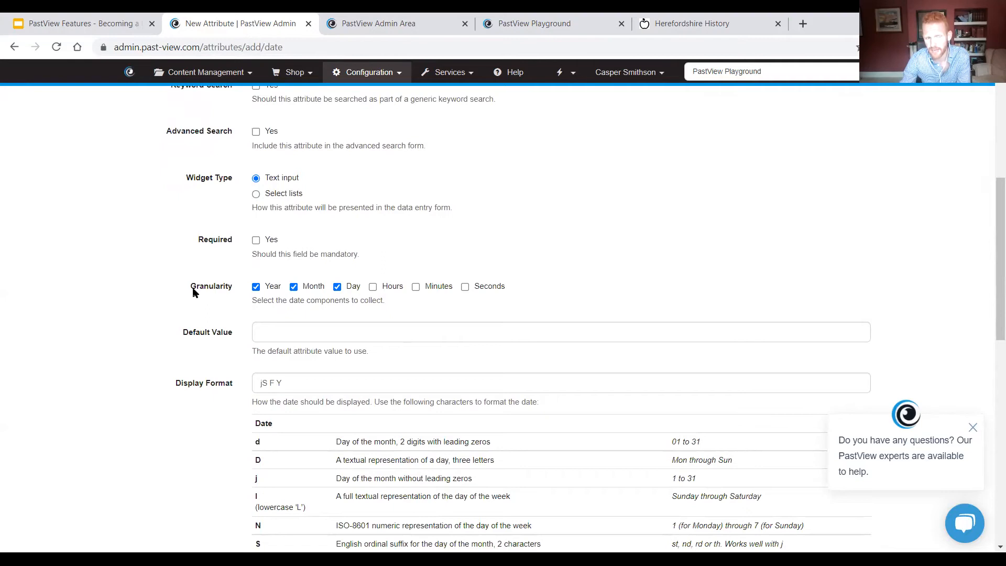
scroll(193, 292, "down", 2)
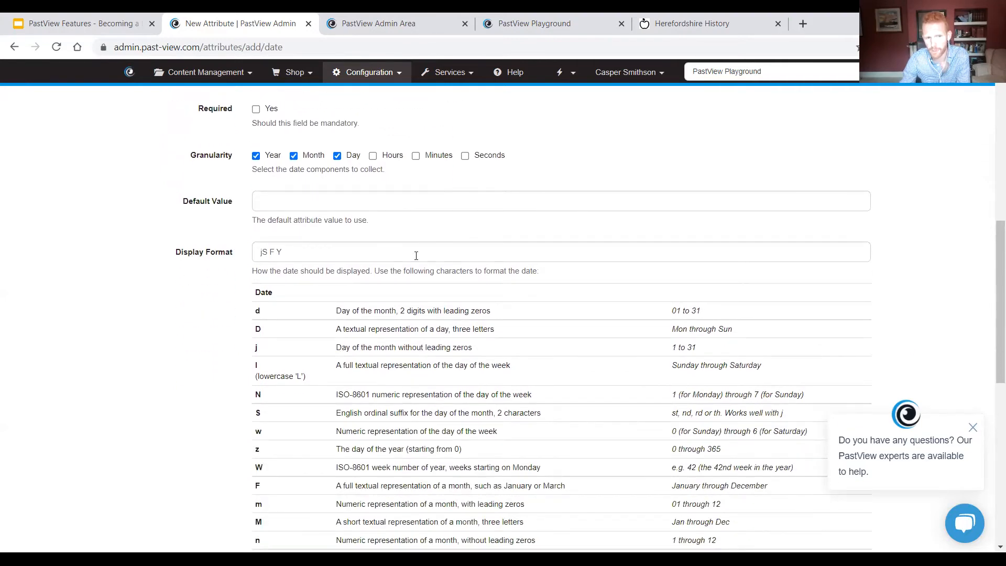
left_click(271, 254)
type("F")
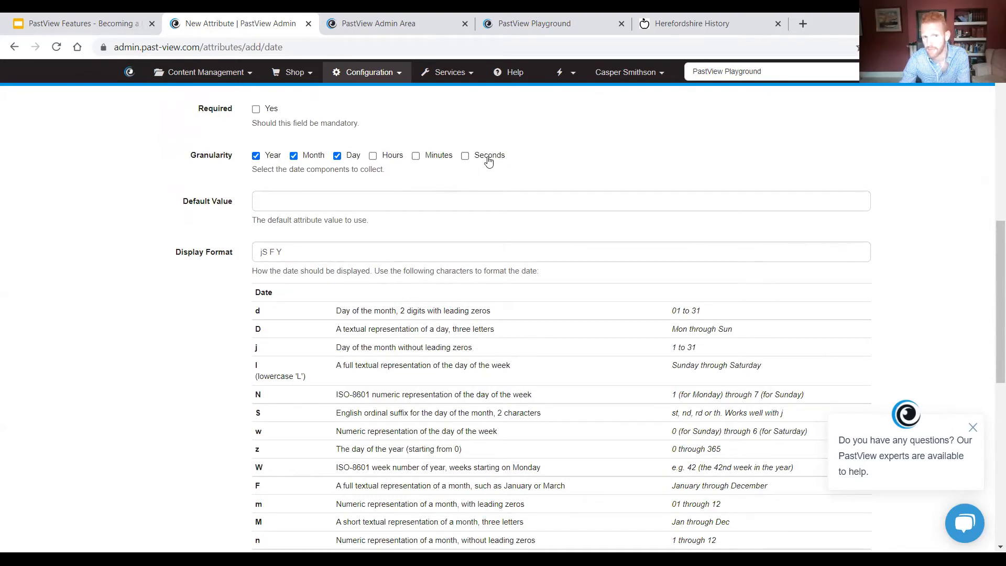
scroll(115, 225, "down", 1)
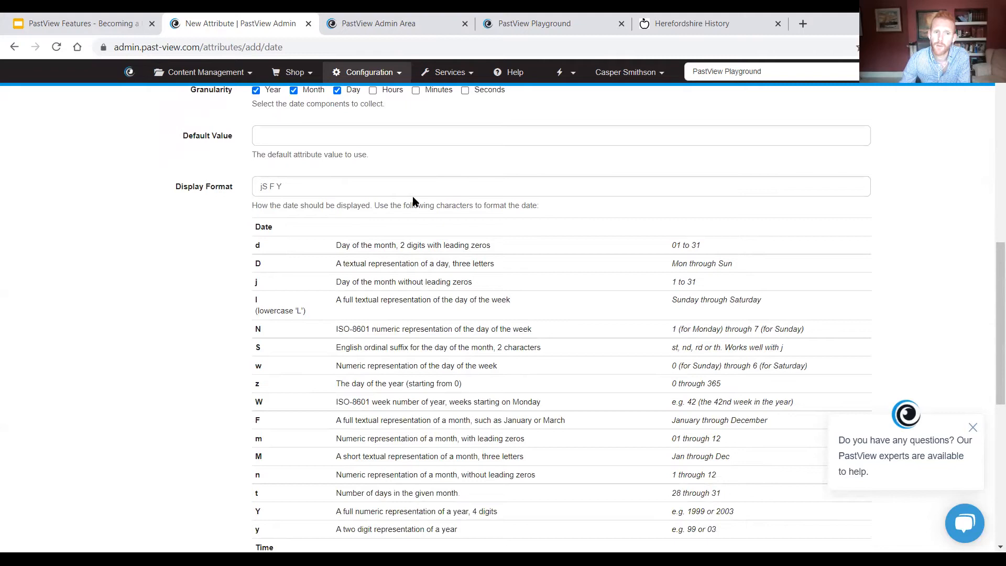
scroll(251, 233, "down", 1)
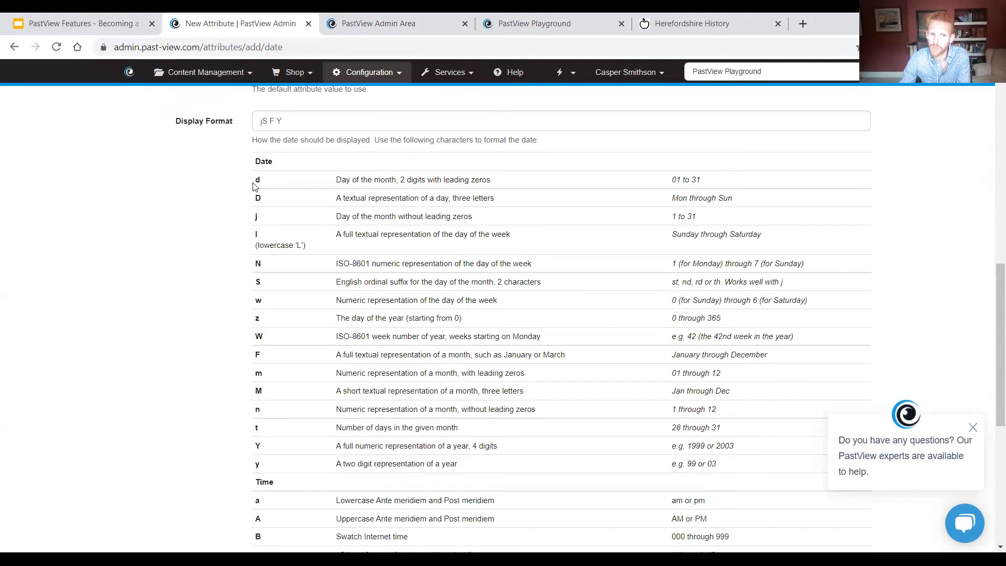
scroll(418, 285, "down", 1)
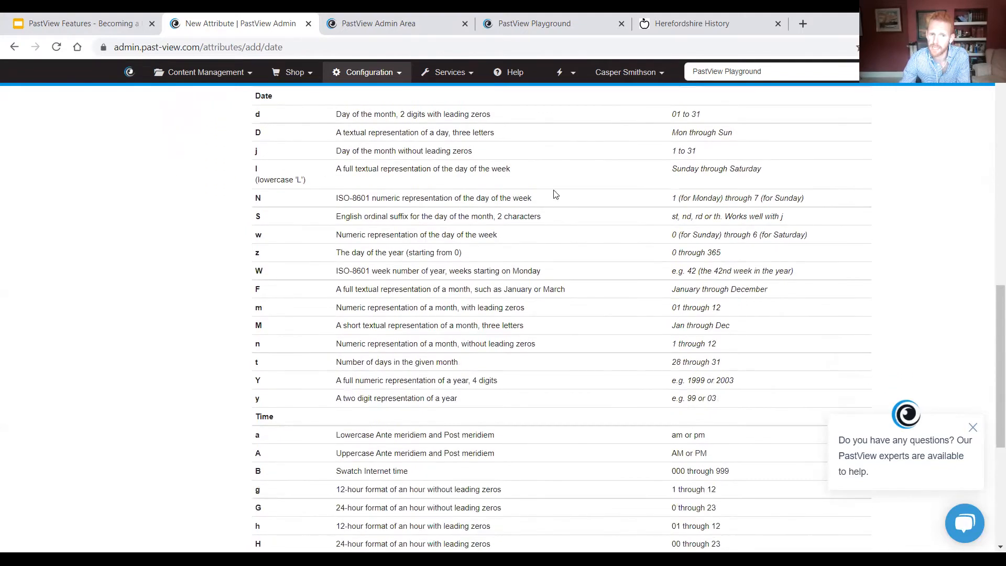
scroll(288, 353, "down", 2)
scroll(288, 357, "down", 2)
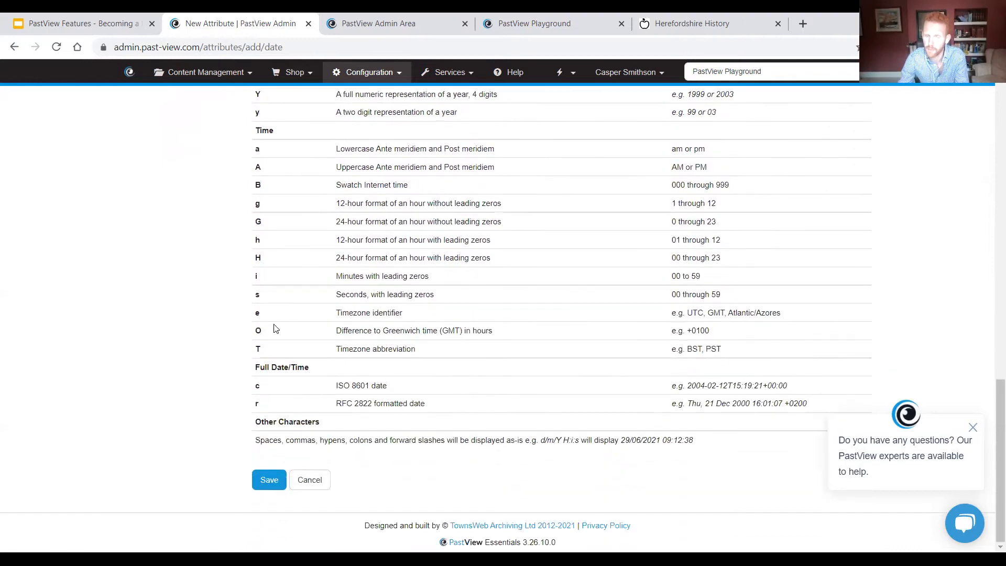
key("alt+Left")
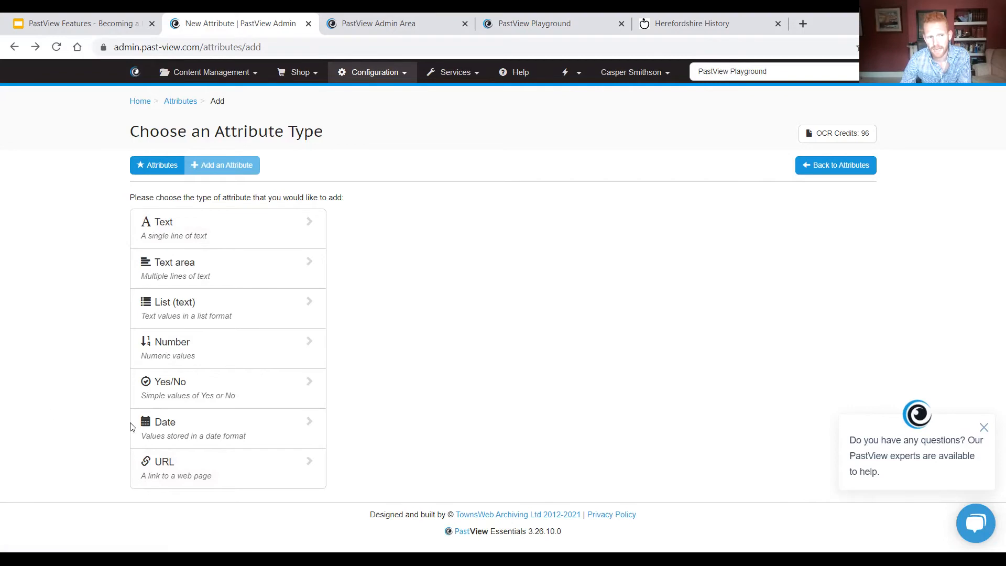
Step: Start a new Number attribute labelled "Issue Number" and leave its description empty
left_click(179, 352)
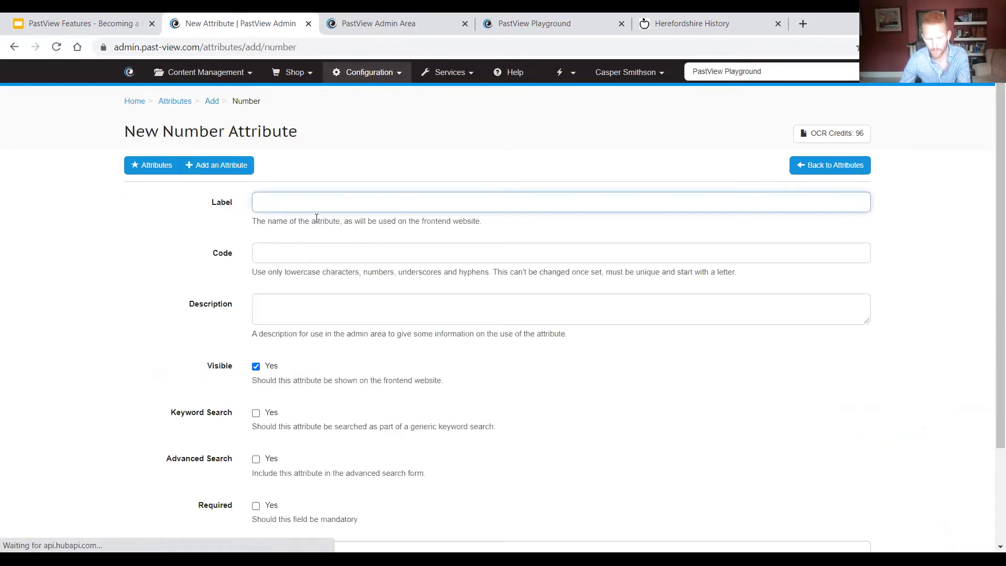
type("Issue Number")
key("Tab")
key("Tab")
key("Tab")
Step: Include the Issue Number attribute in the advanced search form and save it
scroll(316, 218, "down", 3)
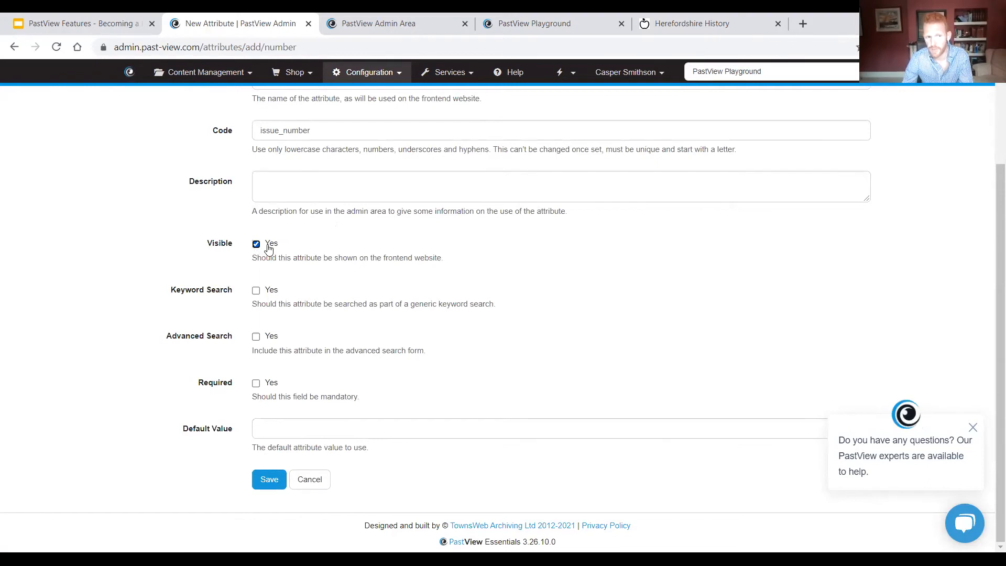
left_click(257, 339)
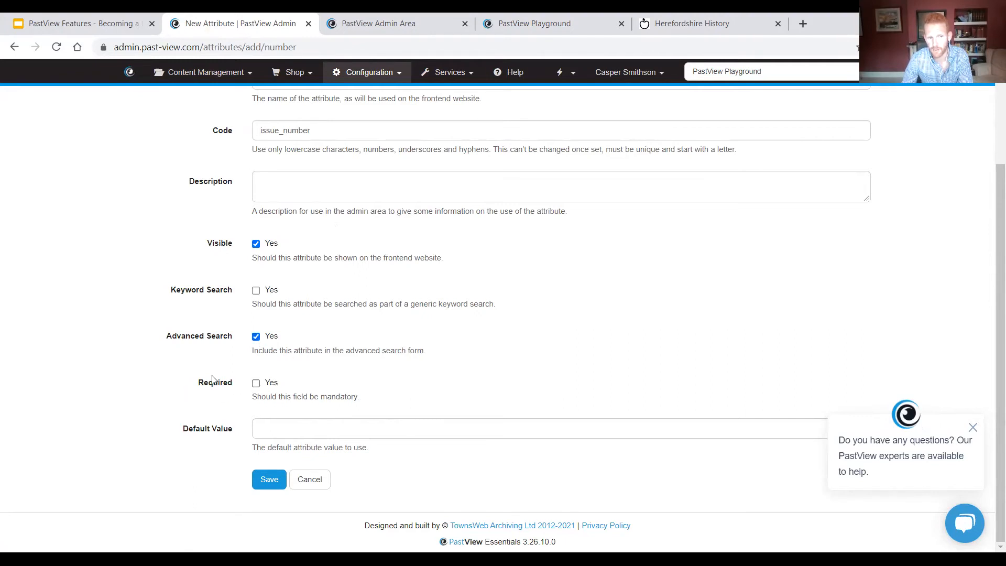
scroll(161, 354, "up", 1)
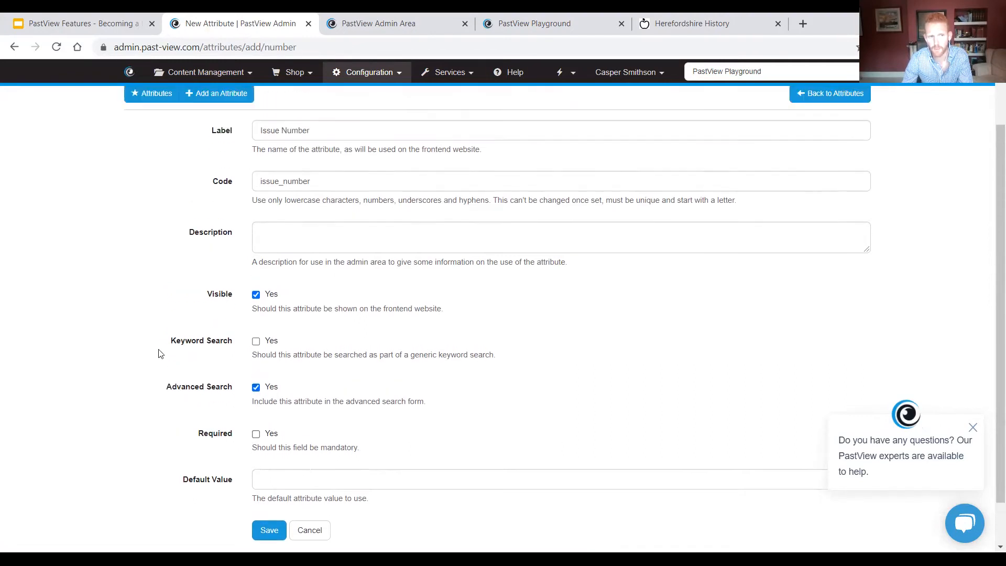
scroll(157, 362, "down", 1)
left_click(269, 482)
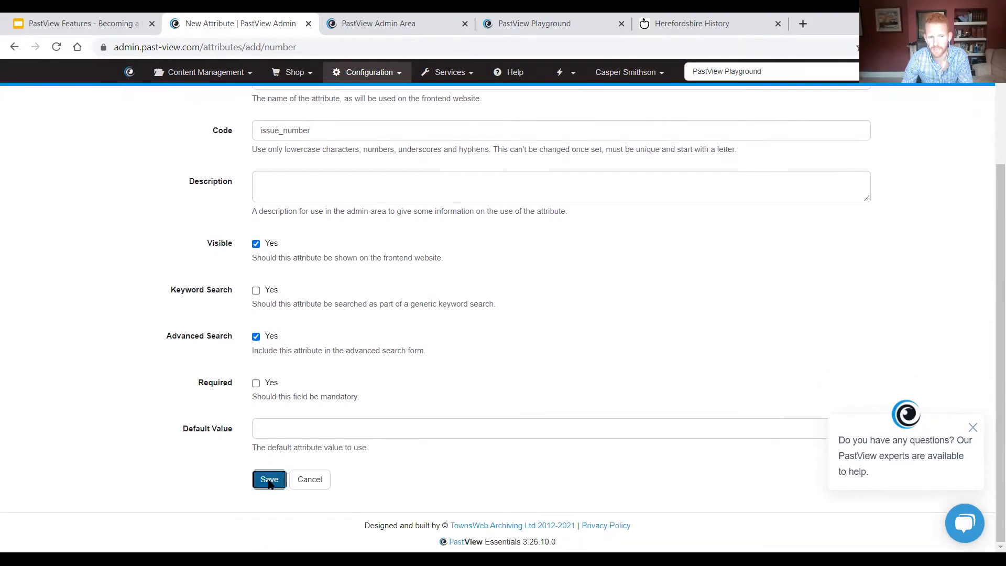
Step: Search the attributes page for "issue" and check the type of the Issue Number attribute
scroll(141, 269, "down", 3)
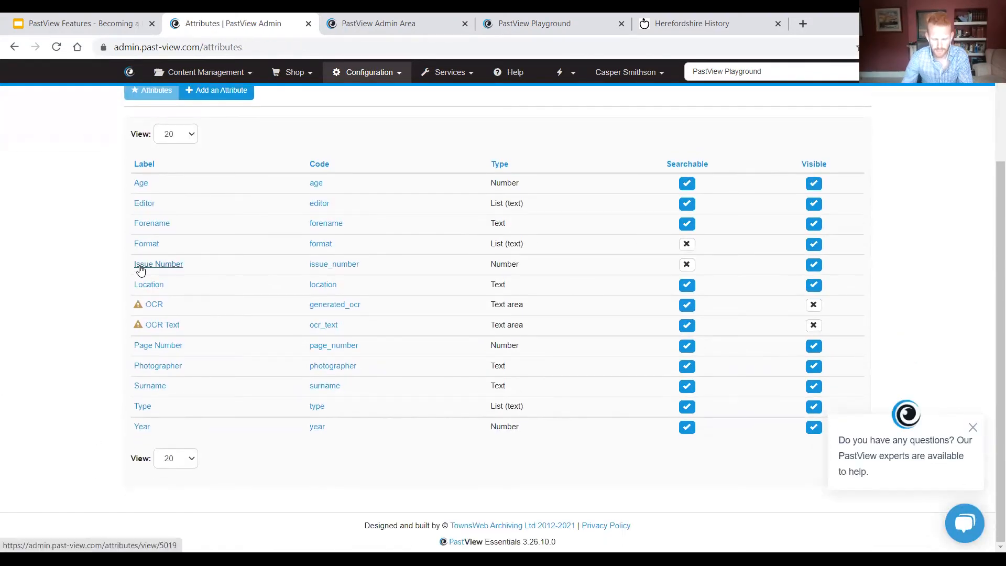
key("ctrl+f")
type("issue")
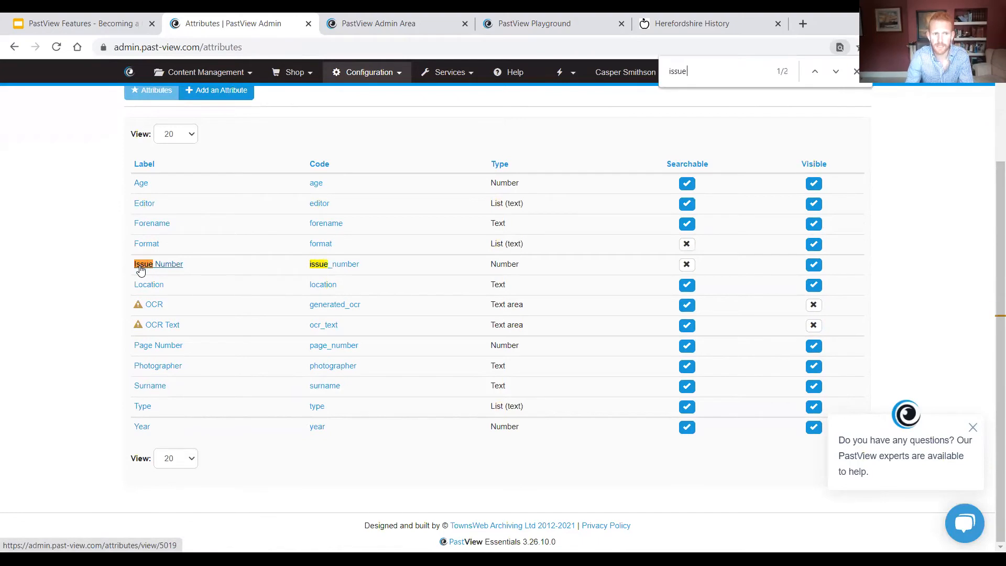
double_click(511, 264)
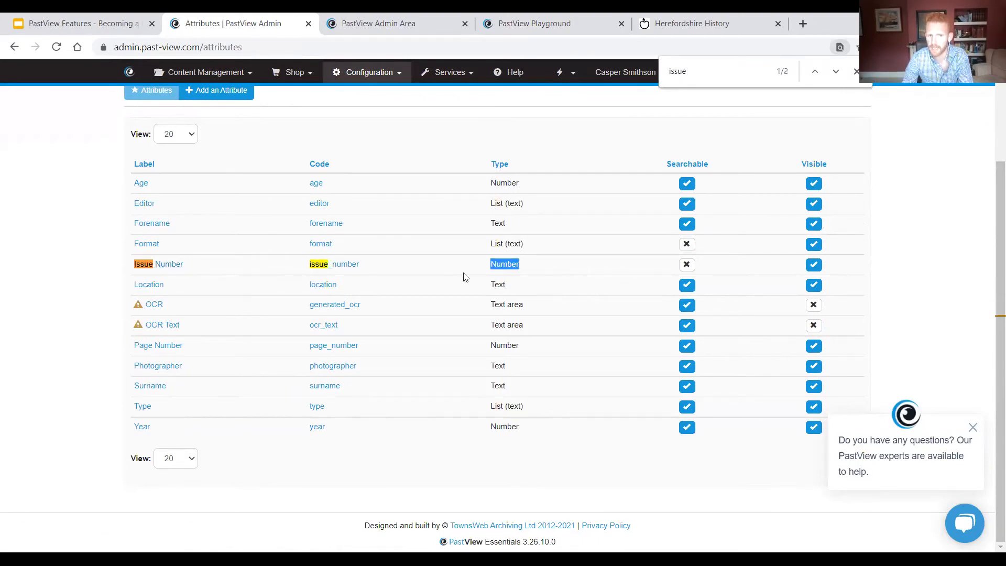
Step: Open the Newspapers attribute set and assign the Issue Number attribute to it, saving the change
scroll(464, 277, "up", 3)
left_click(369, 79)
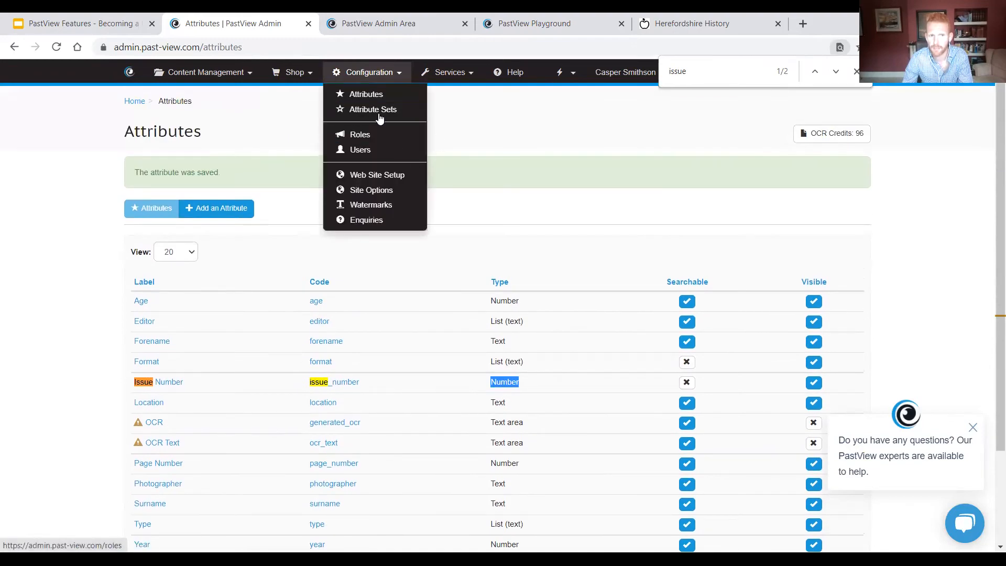
left_click(381, 111)
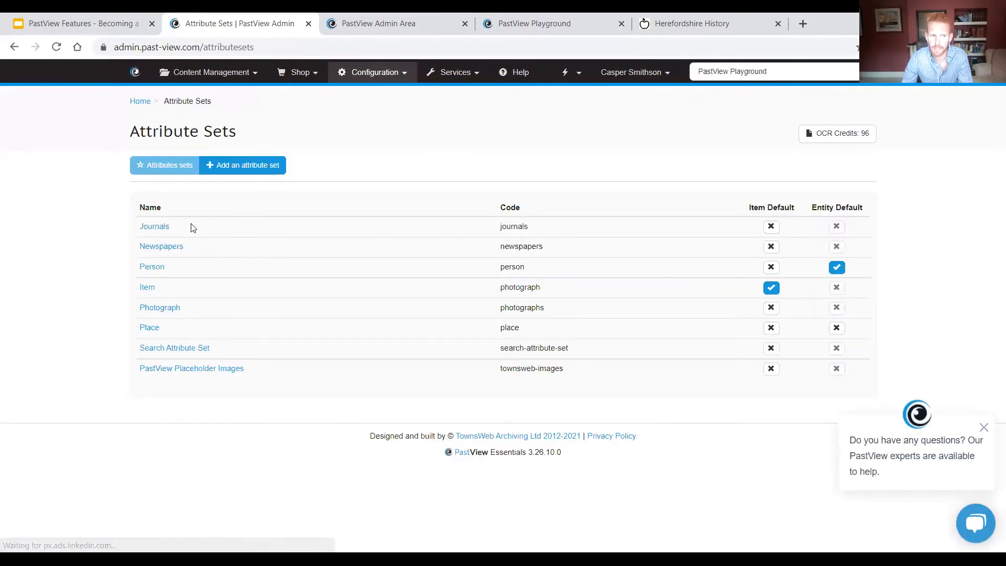
left_click(163, 247)
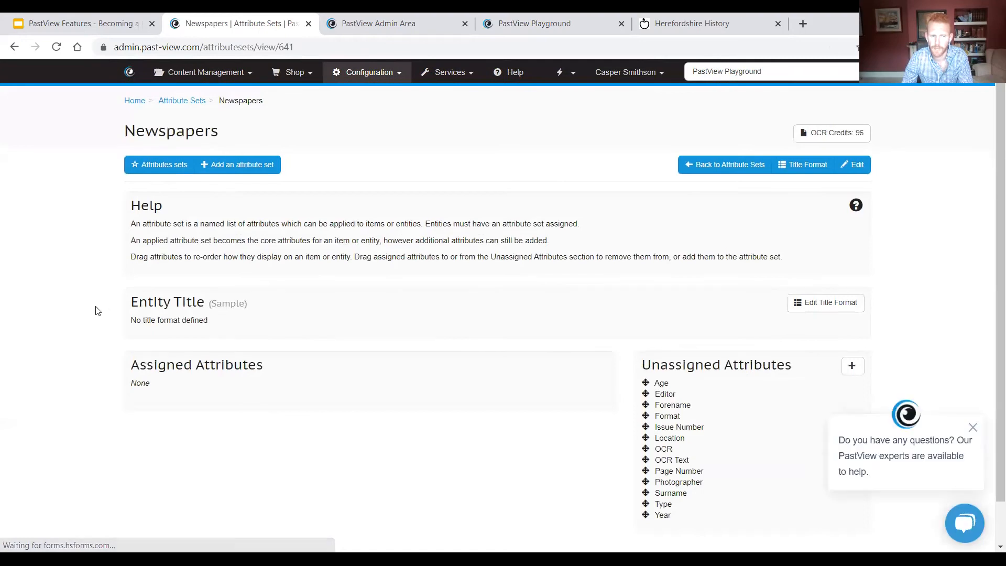
scroll(95, 310, "down", 1)
triple_click(670, 386)
left_click_drag(646, 381, 159, 360)
left_click(145, 397)
left_click(151, 439)
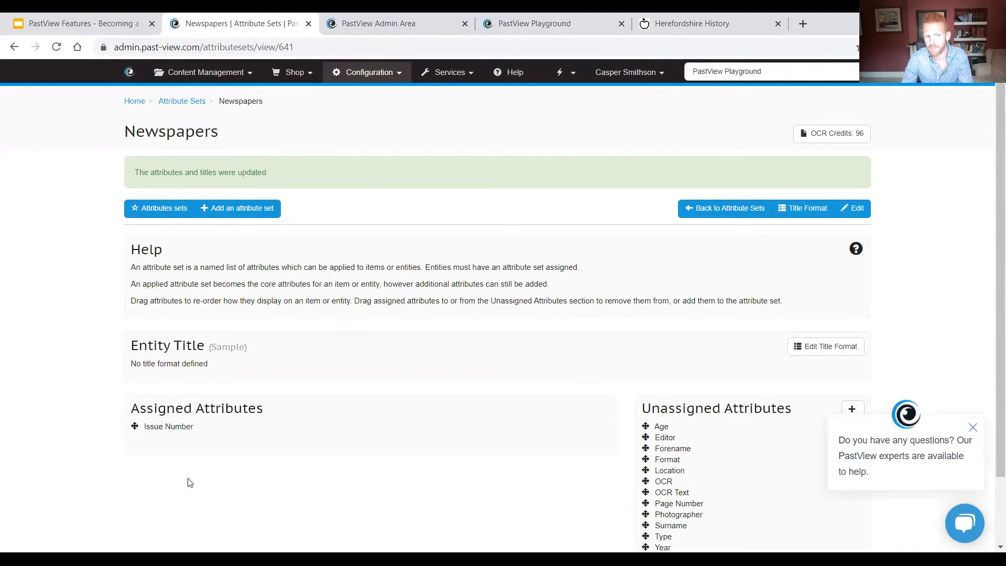
double_click(166, 138)
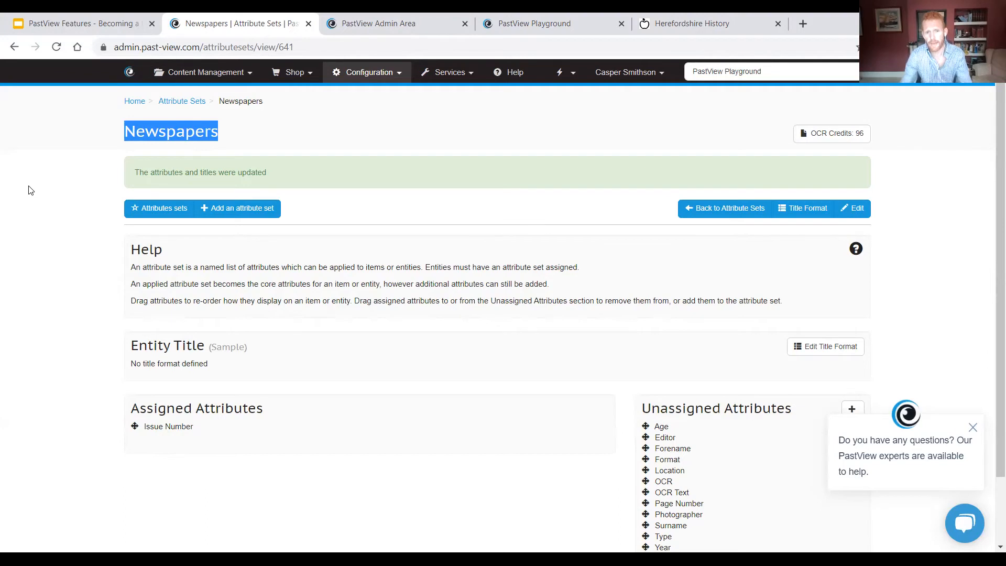
Step: Open the list of items in content management and look through the entries
left_click(204, 72)
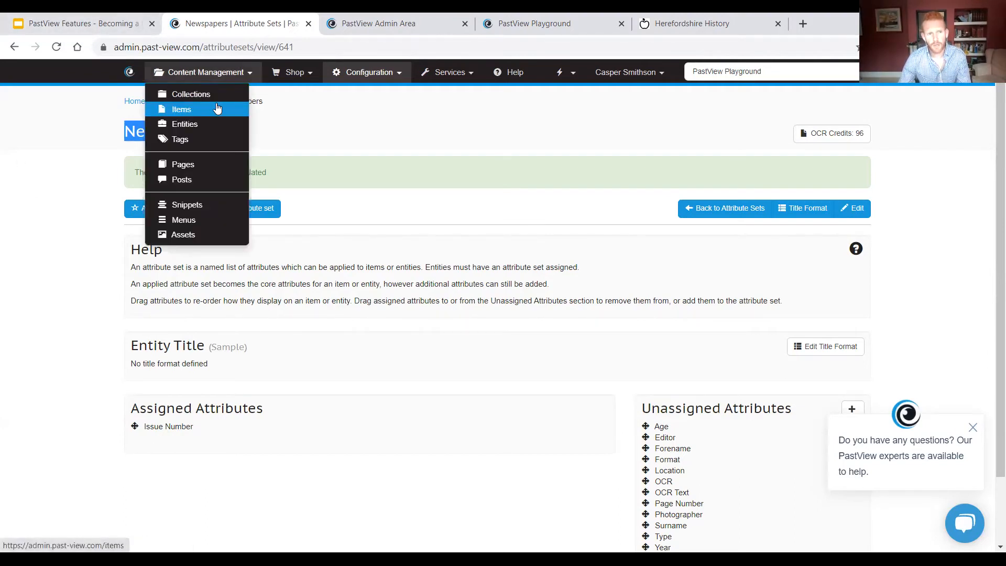
left_click(209, 121)
left_click(205, 72)
left_click(212, 103)
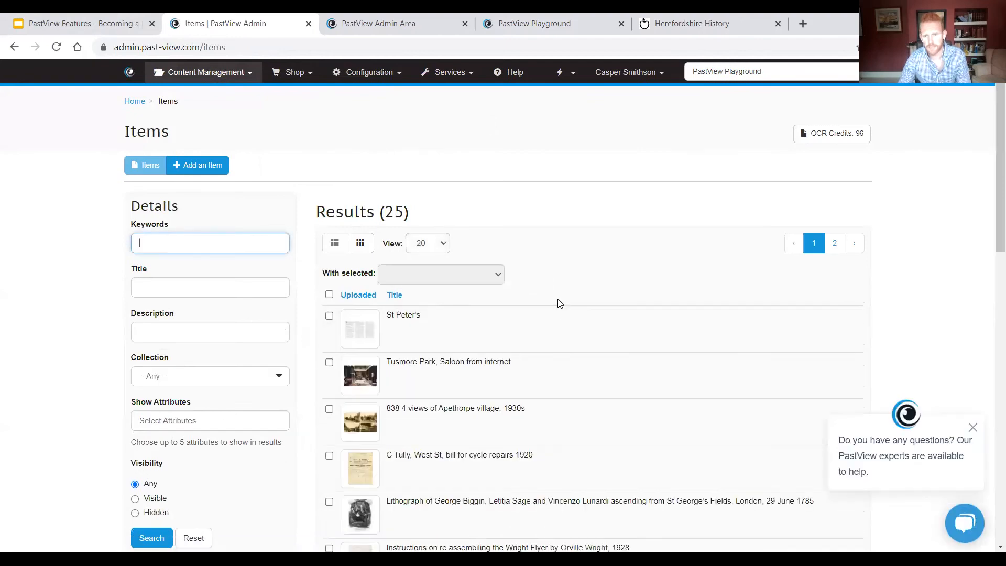
scroll(559, 302, "down", 3)
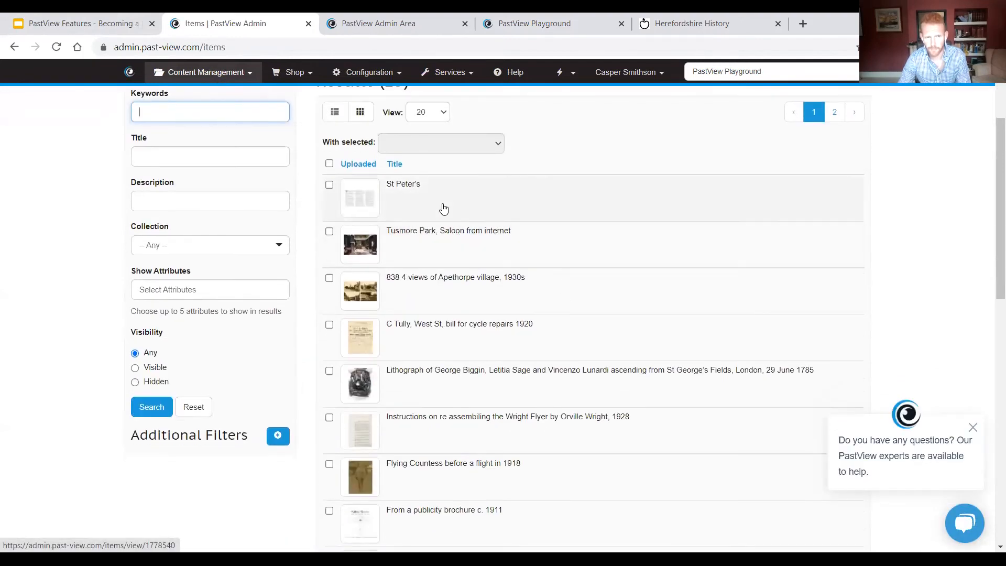
scroll(444, 209, "up", 1)
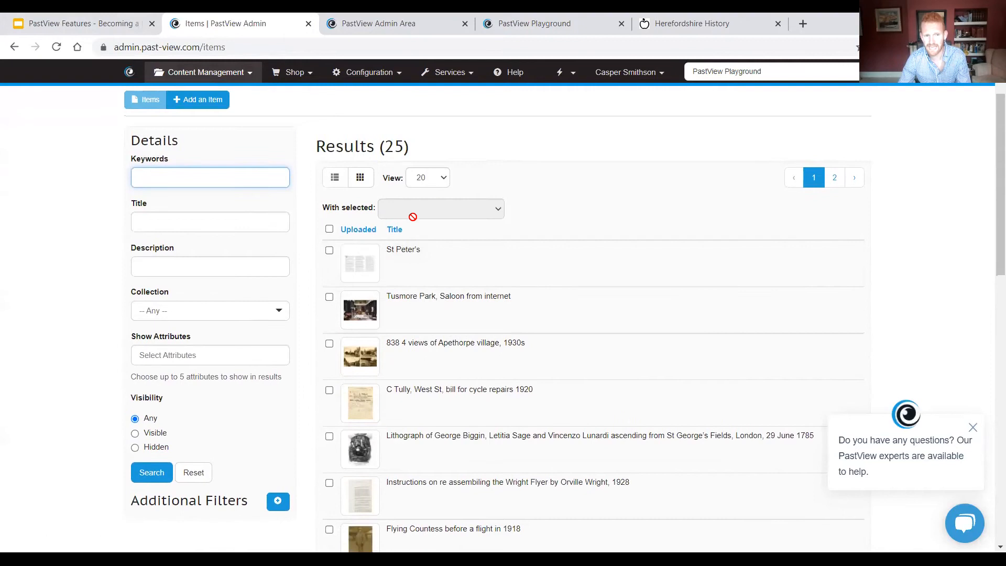
Step: Select all listed items, set up a bulk attribute set change to Newspapers with the action confirmed, and cancel it
left_click(329, 230)
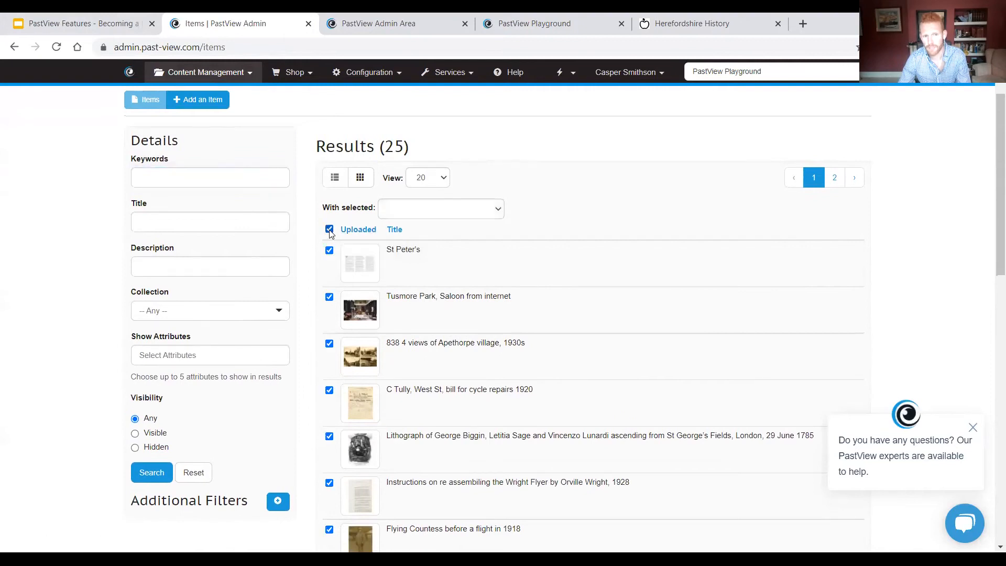
left_click(411, 208)
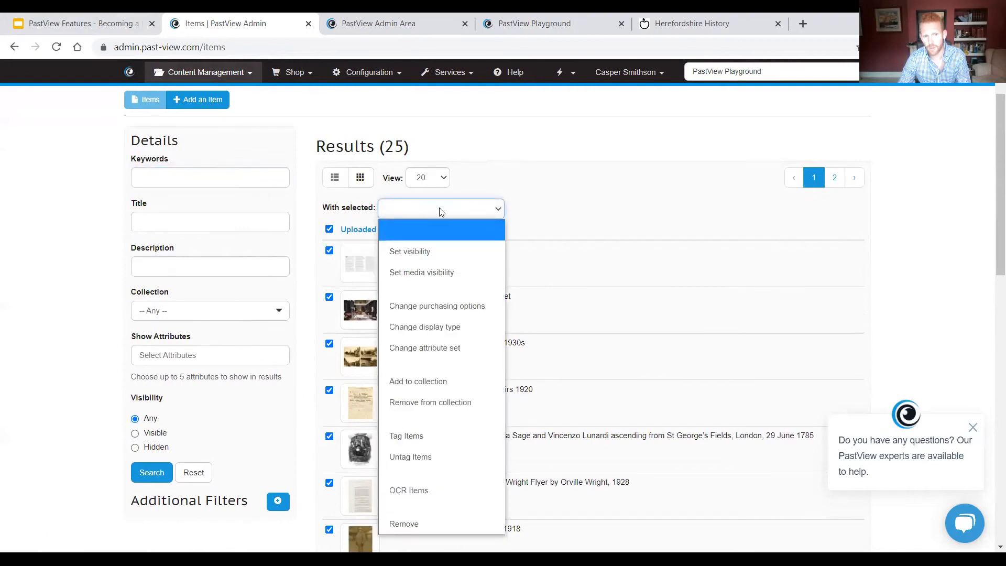
scroll(439, 213, "down", 1)
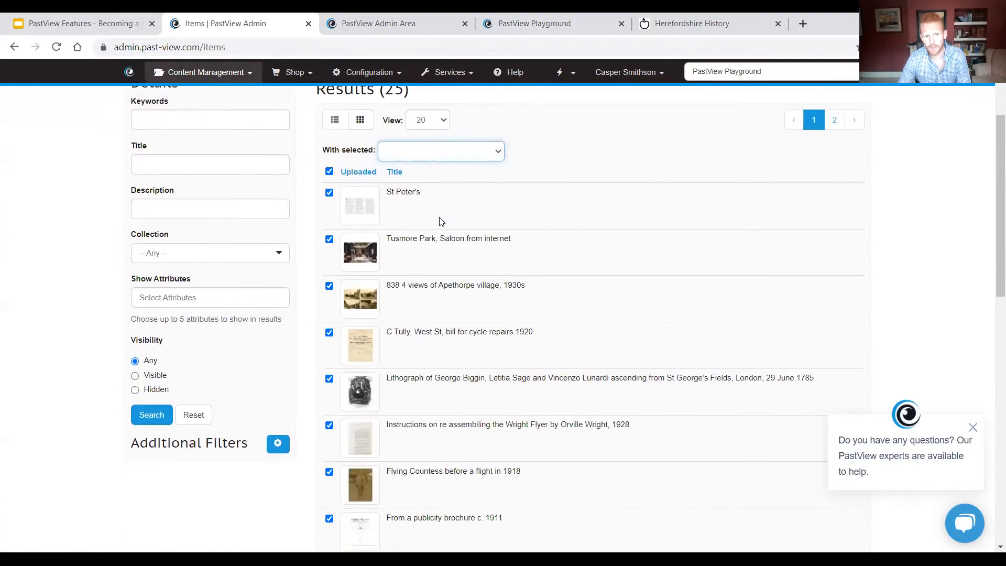
left_click(415, 148)
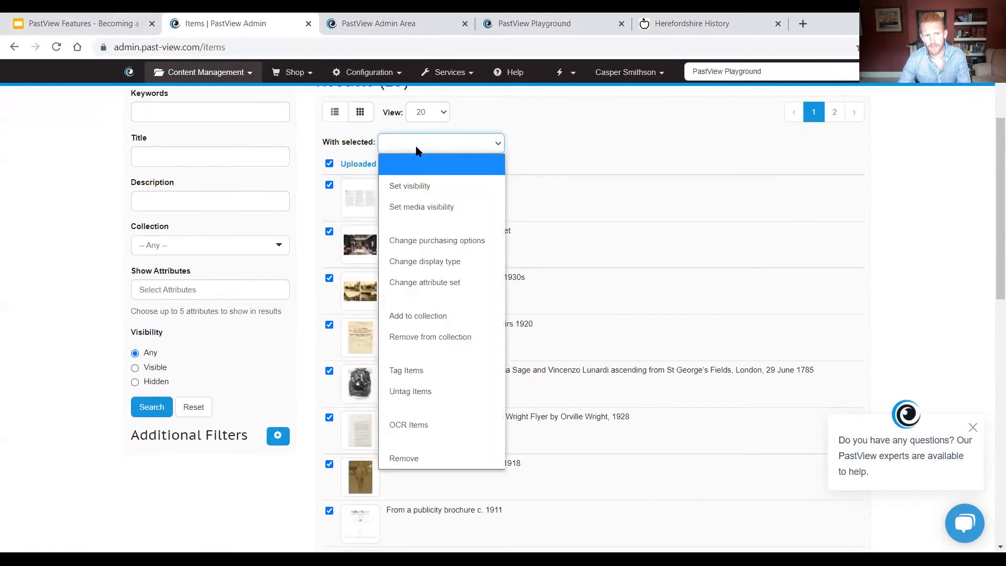
left_click(459, 282)
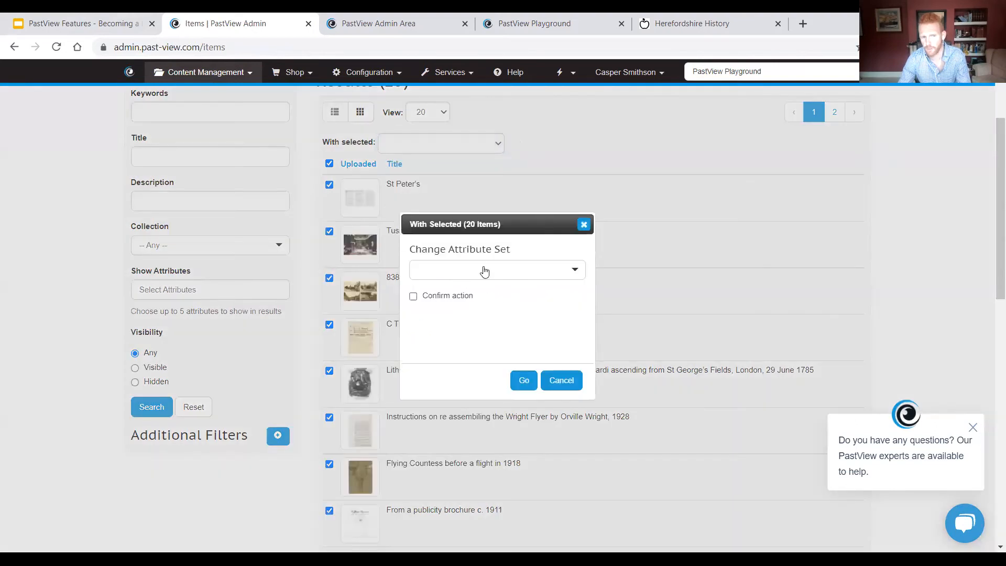
left_click(484, 270)
left_click(439, 311)
left_click(443, 297)
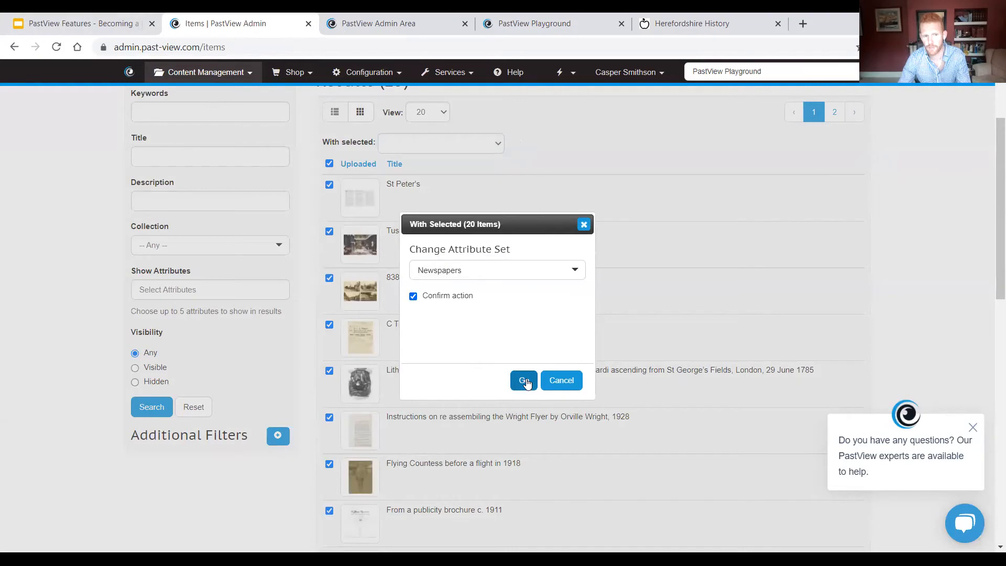
left_click(563, 386)
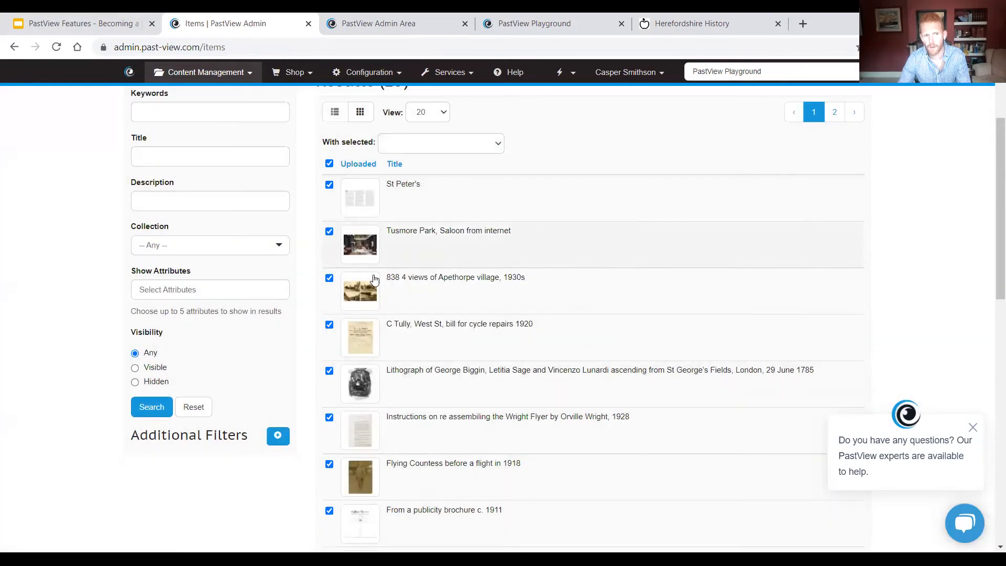
Step: Examine the attribute set choices when editing the item "Tusmore Park, Saloon from internet", then return to the items list without changes
left_click(400, 236)
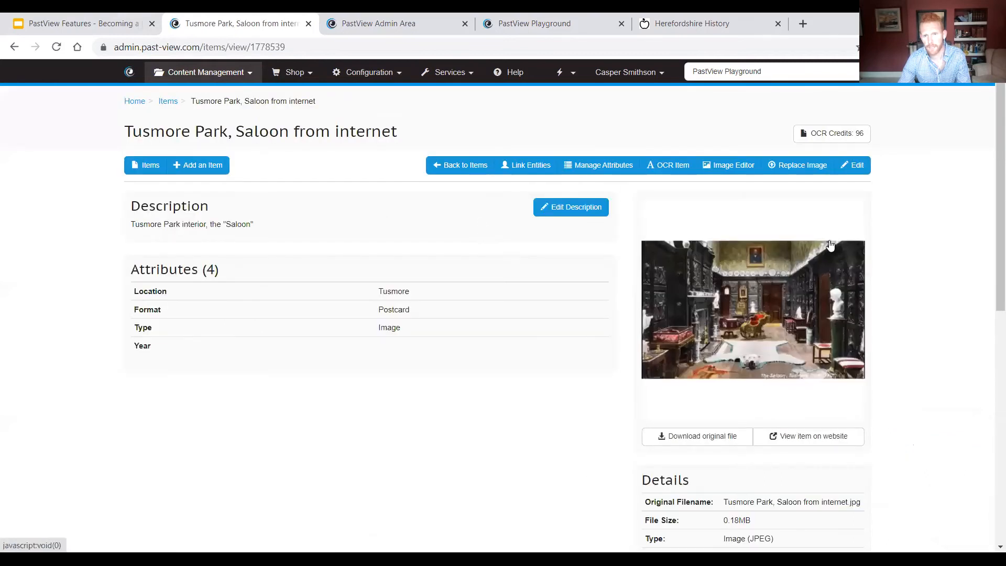
left_click(853, 166)
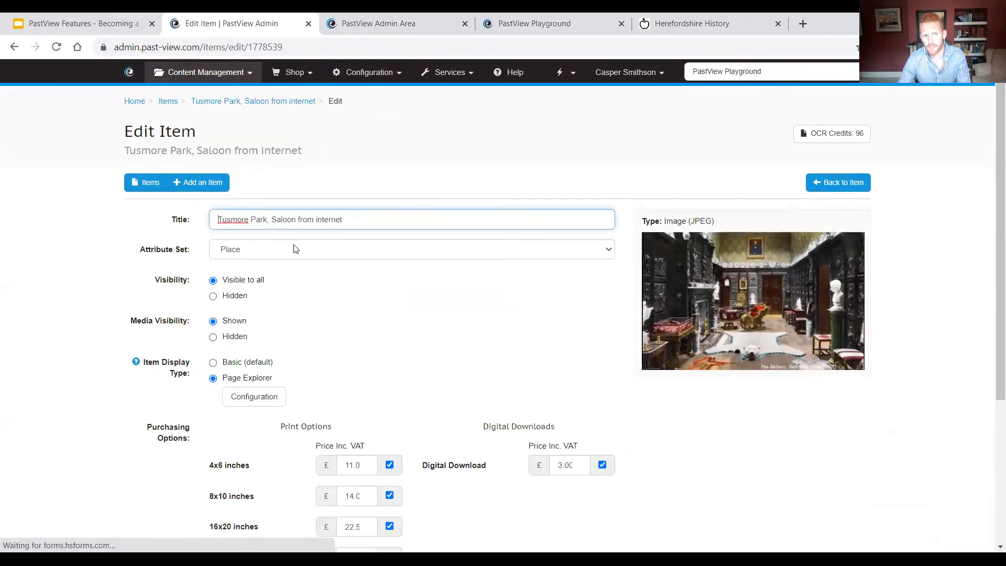
left_click(242, 253)
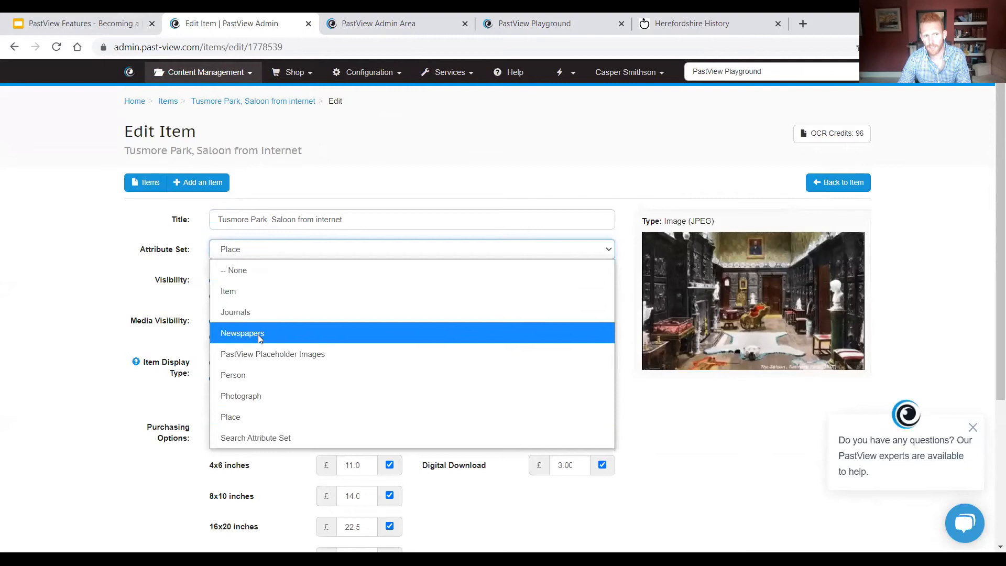
left_click(124, 322)
key("alt+Left")
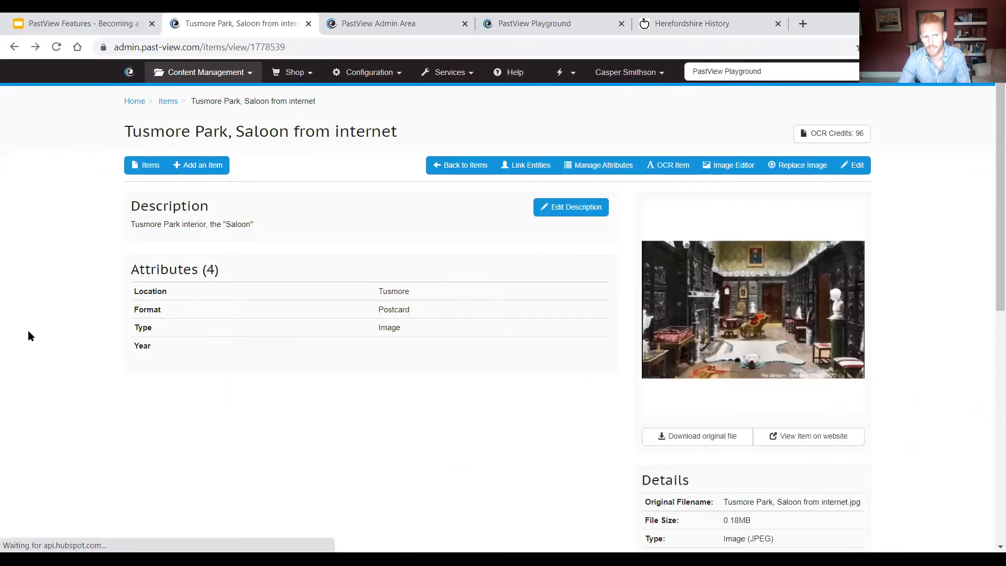
triple_click(135, 134)
left_click(29, 156)
left_click(460, 165)
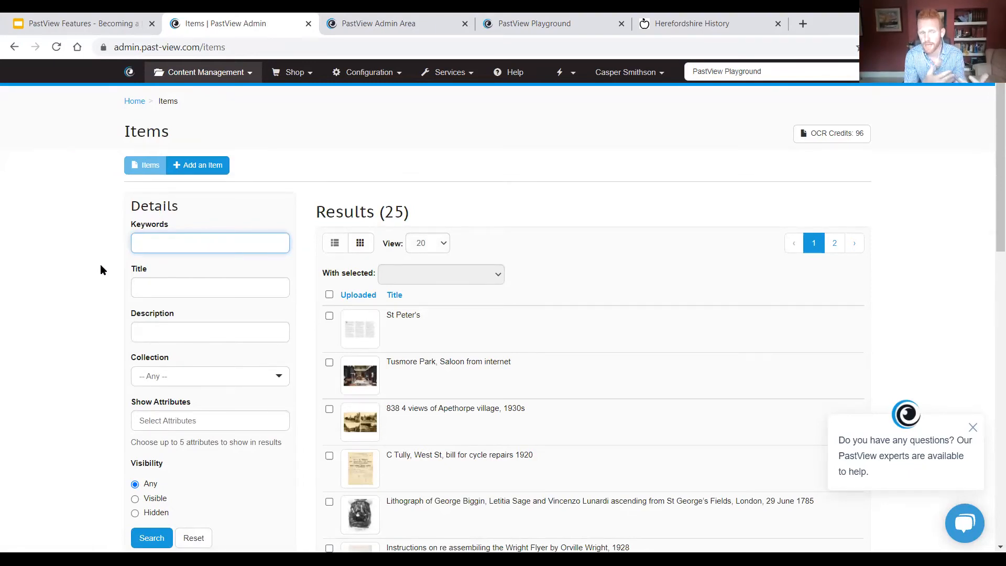
Step: Open the configuration's list of attribute sets
left_click(366, 76)
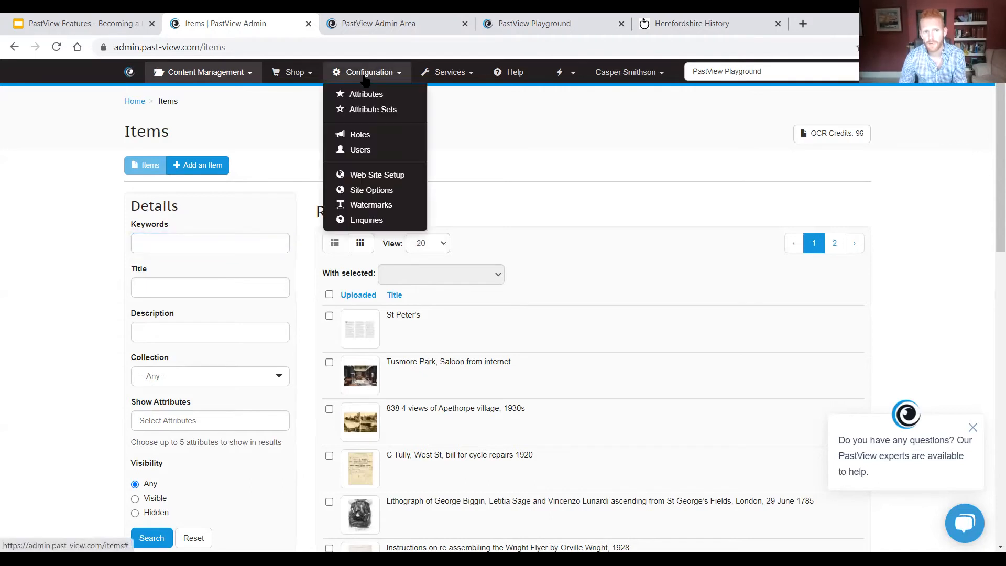
left_click(406, 100)
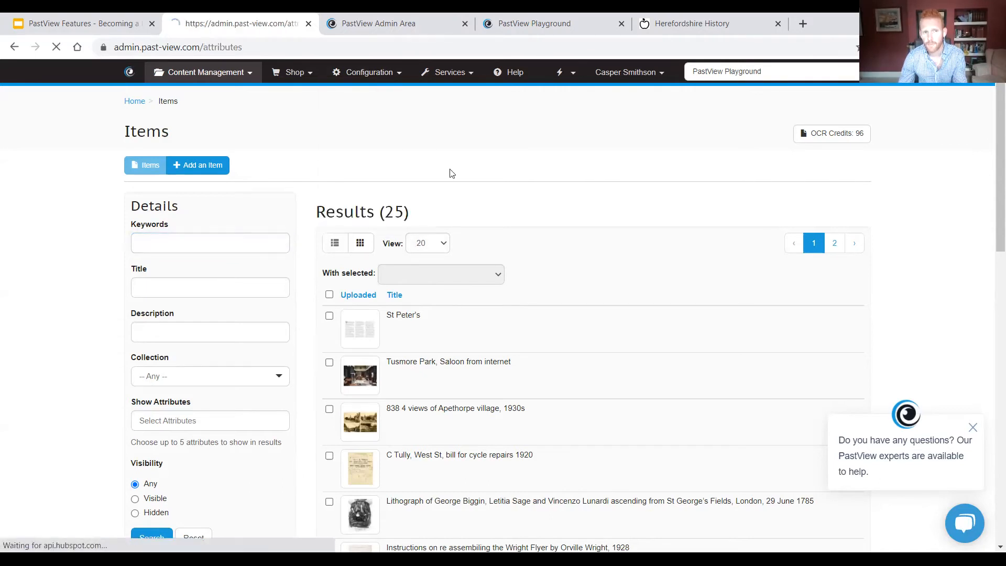
left_click(349, 71)
left_click(418, 116)
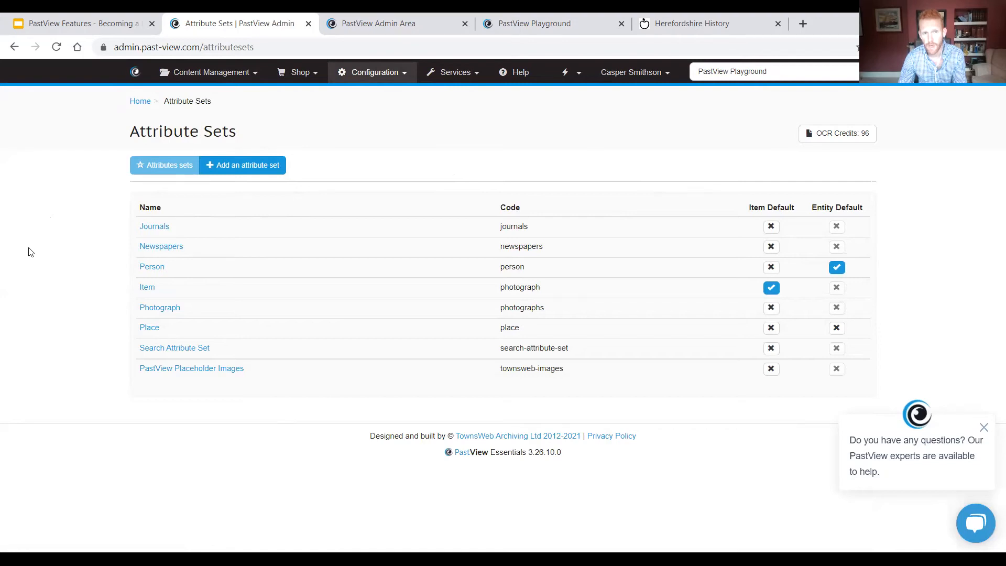
Step: Switch to the Herefordshire History site, search for "mayfair" within the Newspaper type, and examine the results
left_click(661, 29)
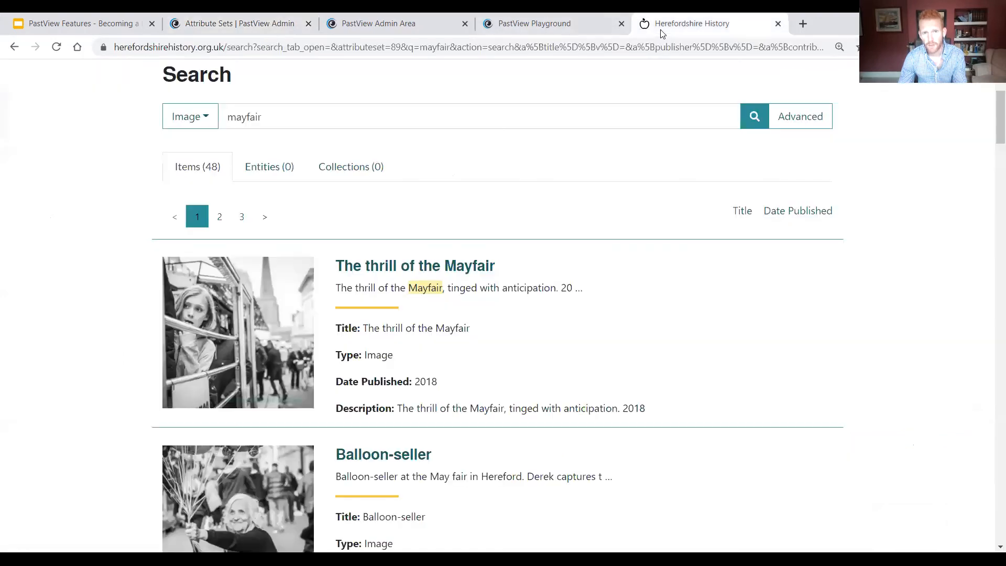
scroll(319, 146, "up", 4)
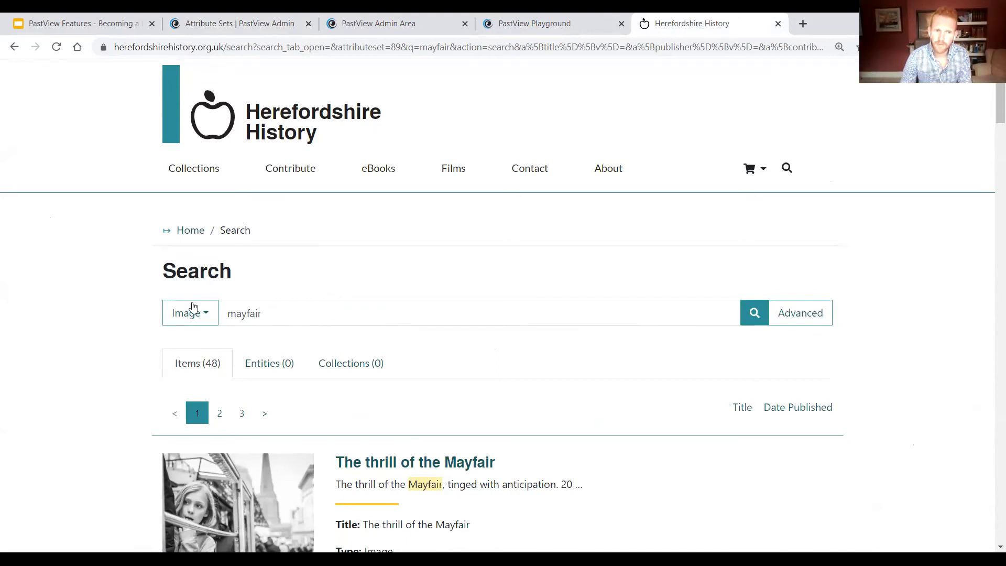
scroll(362, 138, "down", 2)
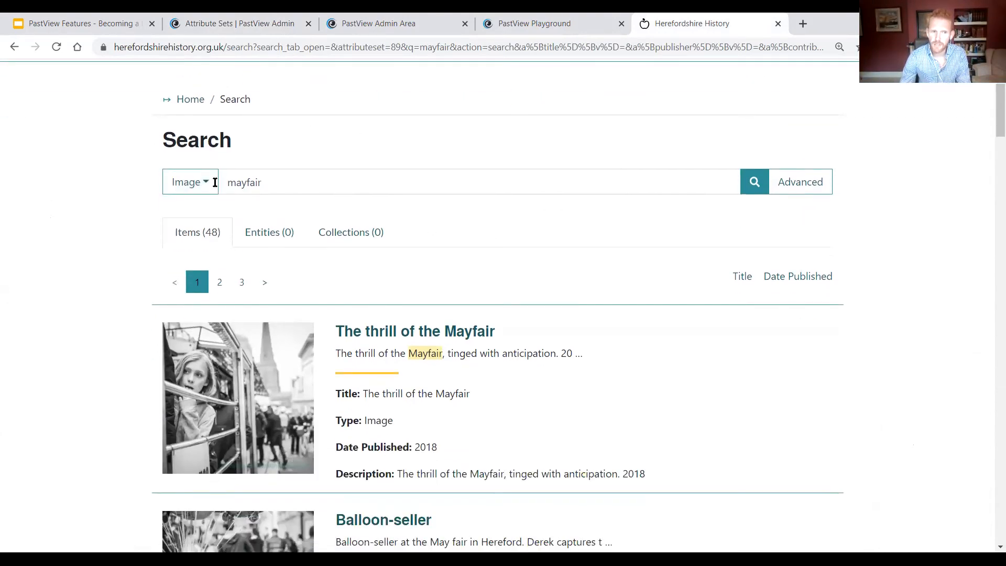
left_click(169, 187)
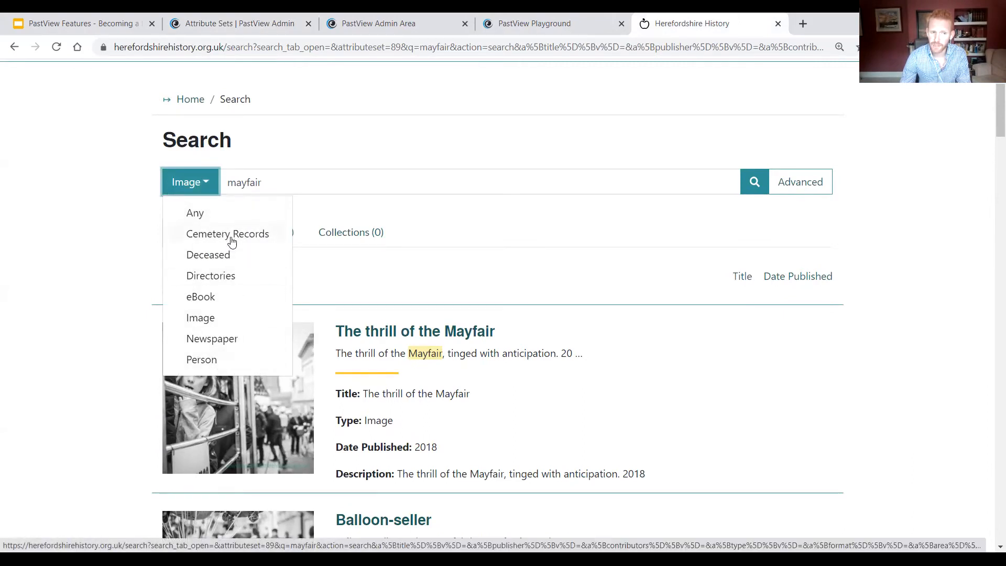
left_click(227, 341)
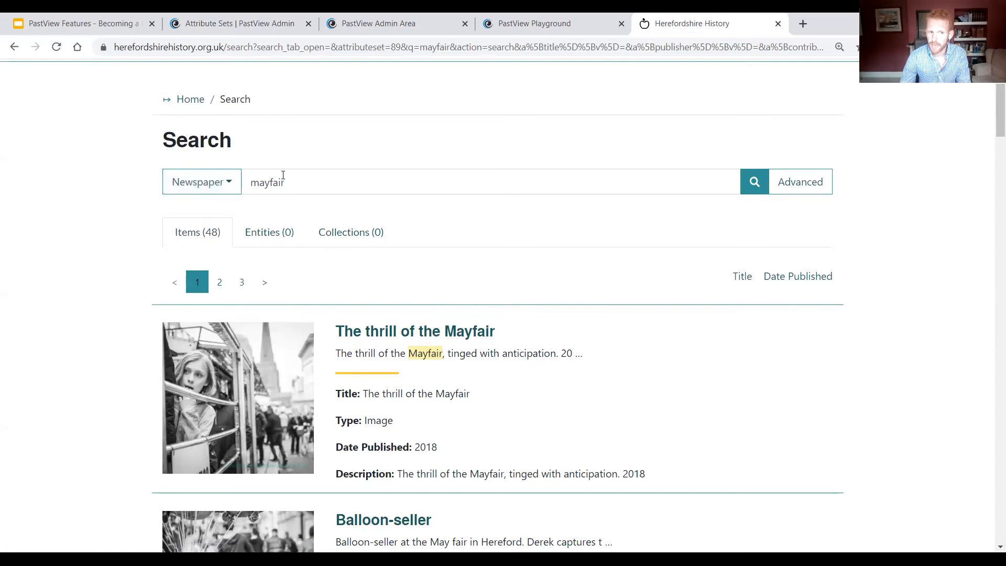
left_click(745, 183)
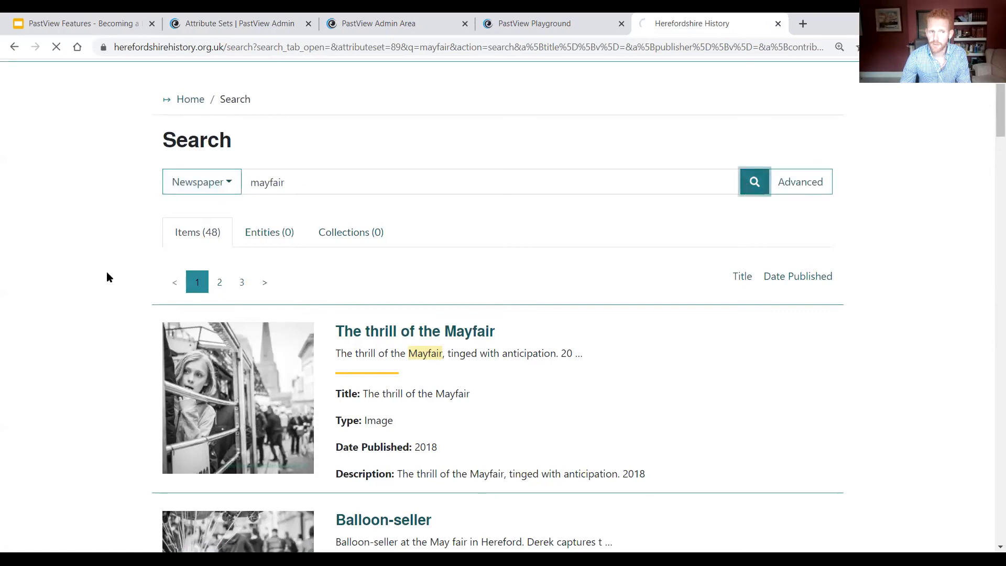
scroll(112, 241, "down", 5)
scroll(110, 238, "up", 2)
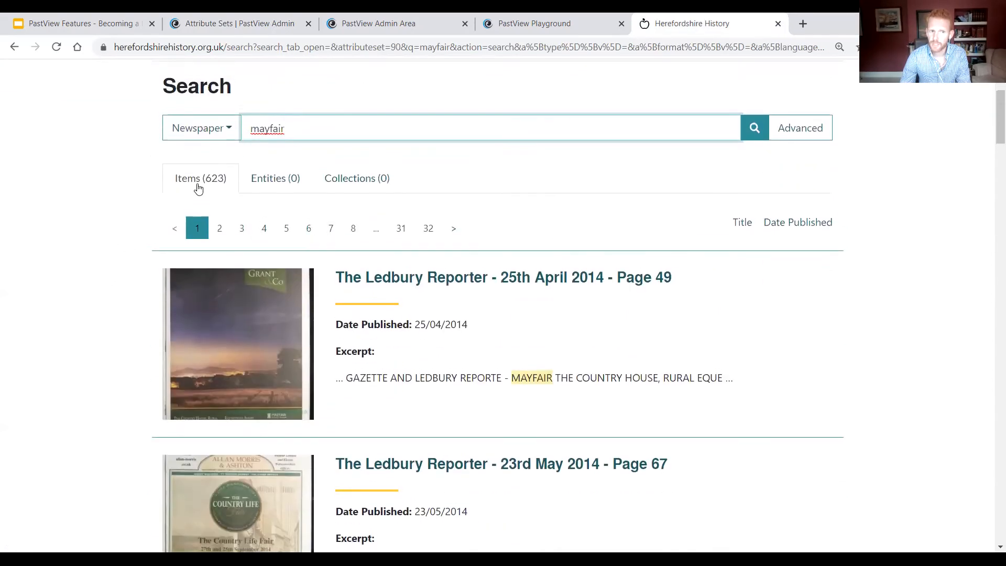
scroll(488, 356, "down", 1)
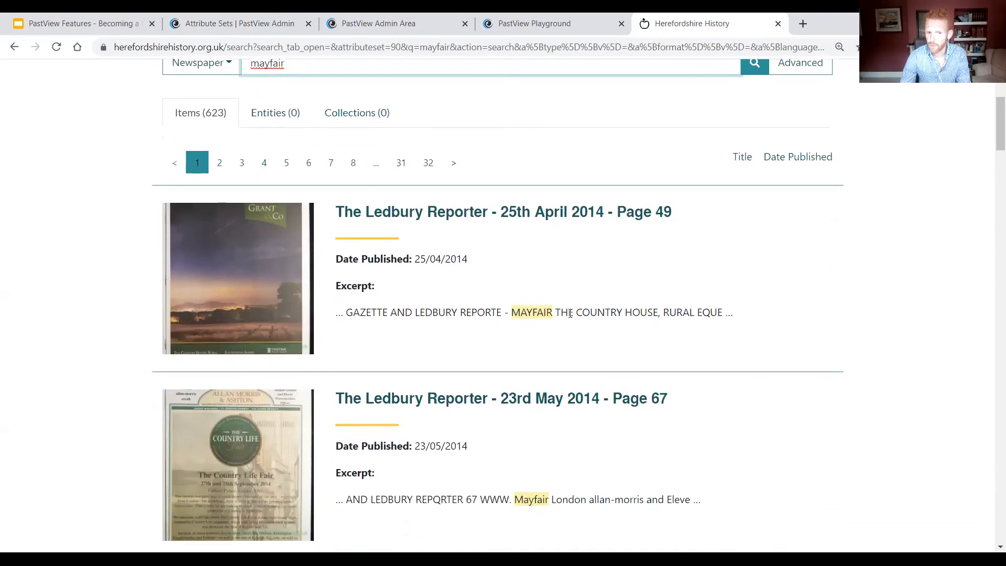
scroll(384, 310, "up", 3)
Step: Search for "mayfair" within the Image type instead and look at the results
left_click(186, 260)
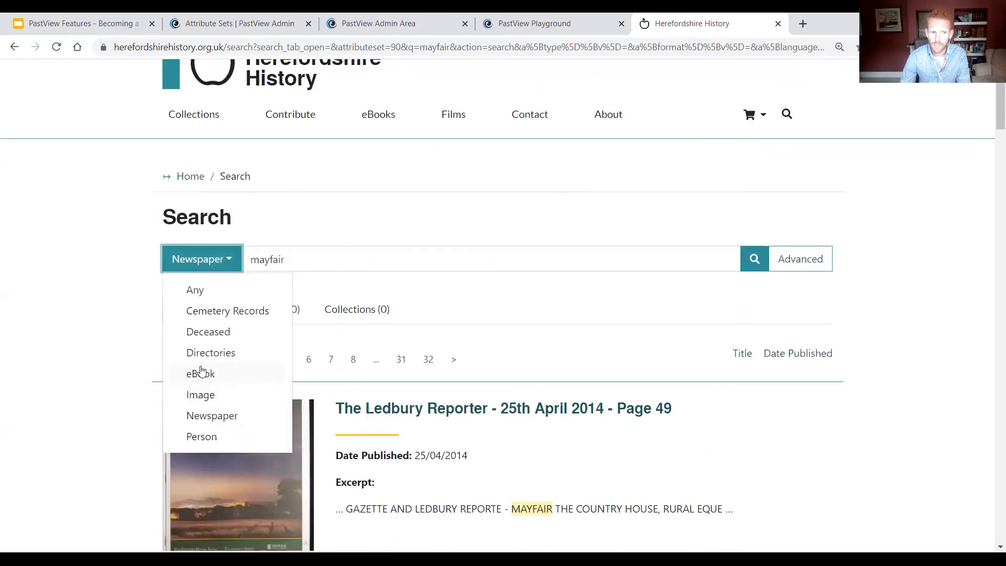
left_click(209, 395)
left_click(765, 262)
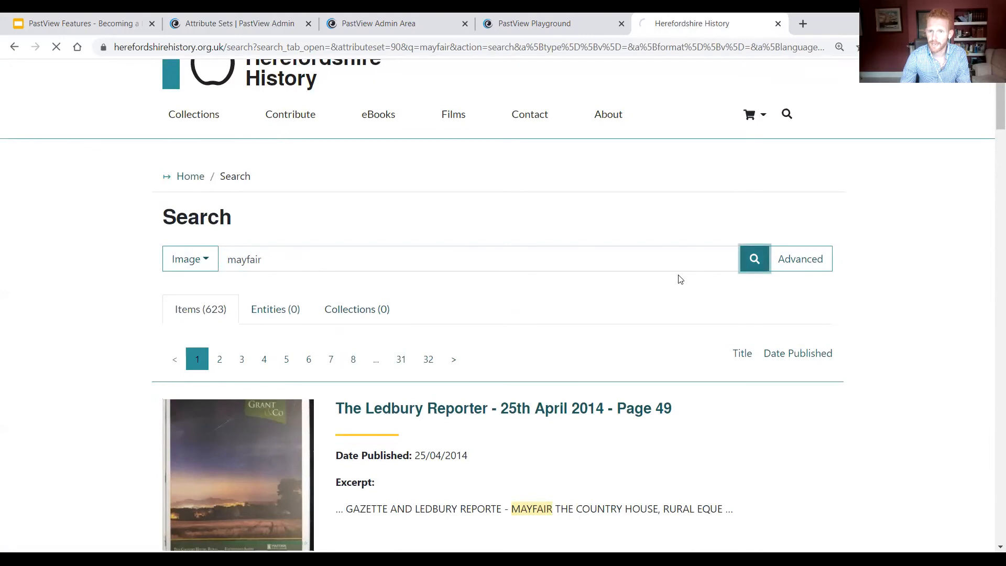
scroll(240, 285, "down", 3)
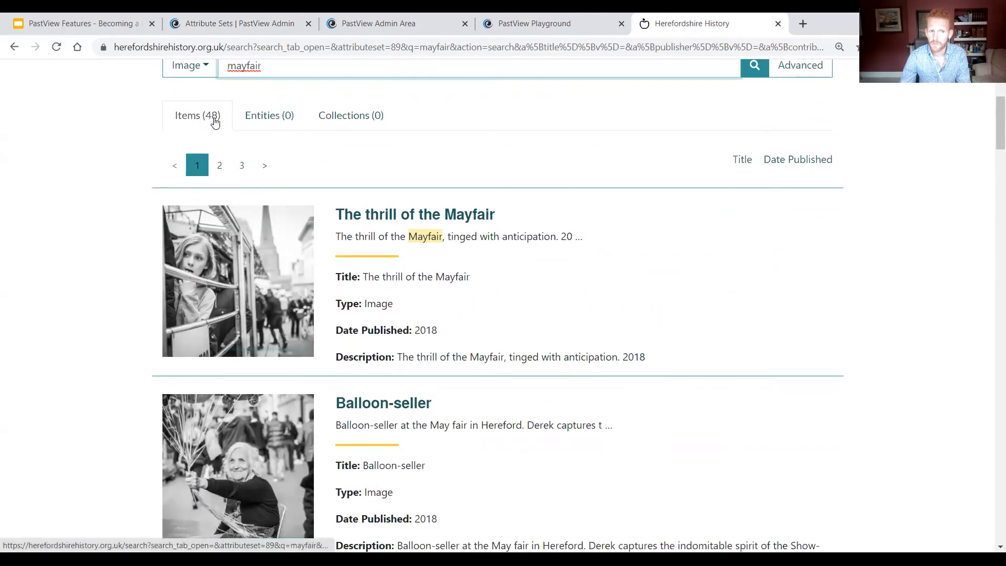
Step: Open the item "The thrill of the Mayfair" from the image search results and look over its page
scroll(128, 207, "down", 1)
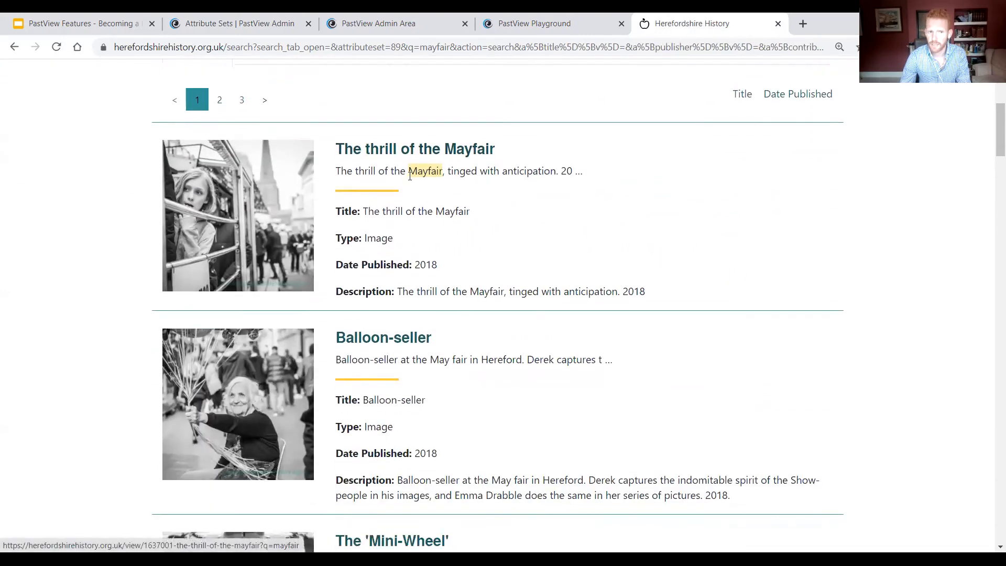
left_click(414, 154)
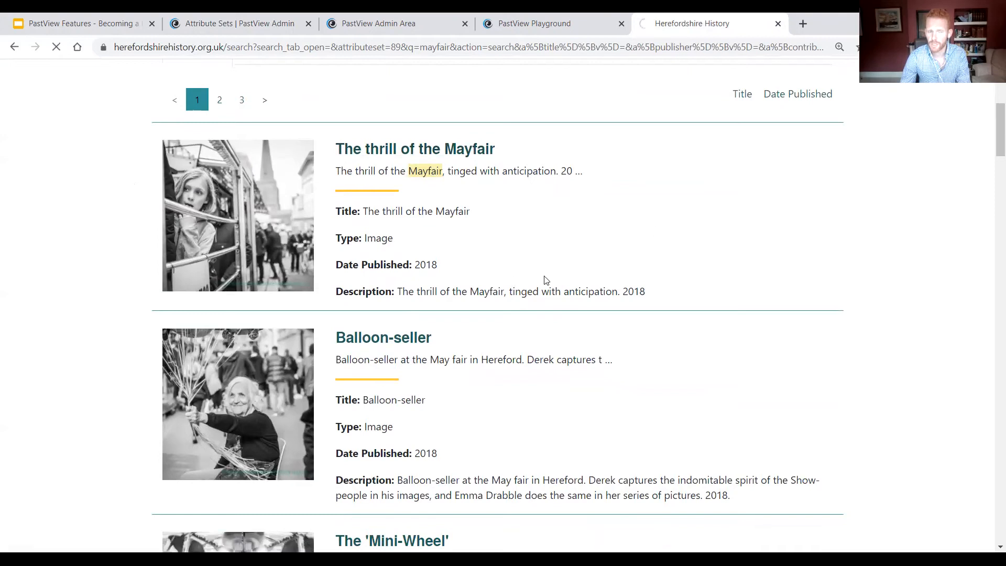
scroll(425, 272, "down", 3)
scroll(426, 273, "down", 1)
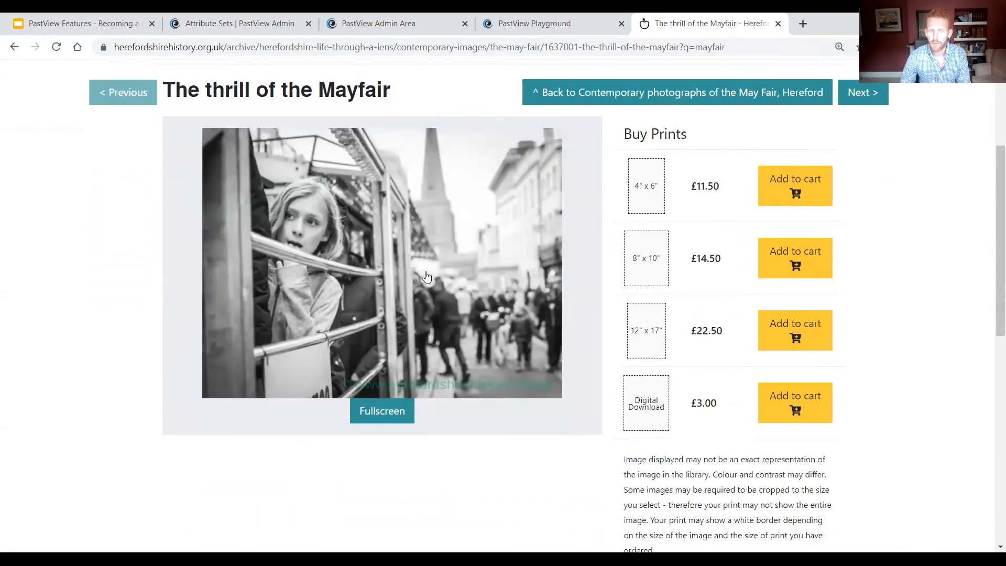
scroll(426, 276, "up", 4)
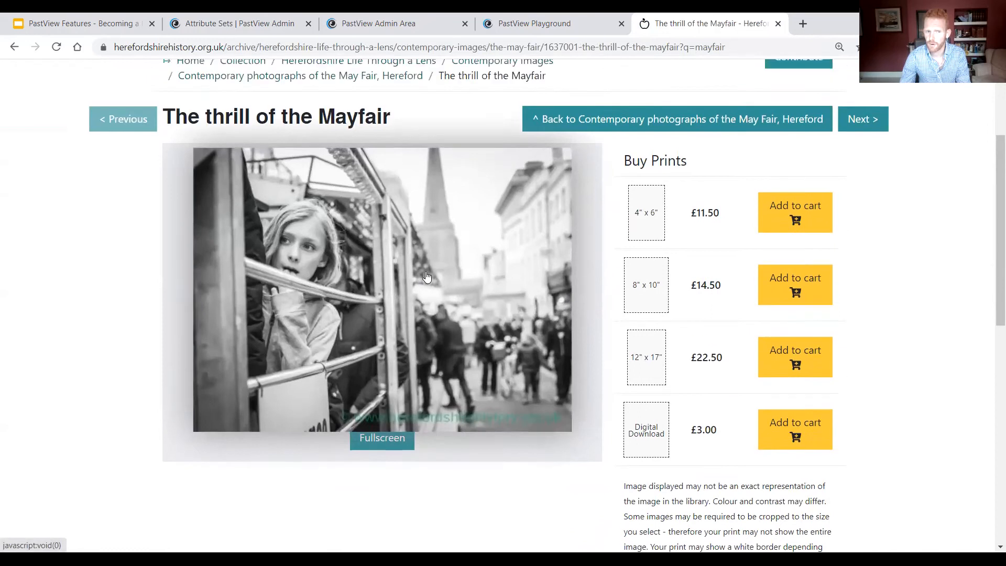
Step: Go to the site's Collections page and run a site-wide search for "smith"
left_click(191, 169)
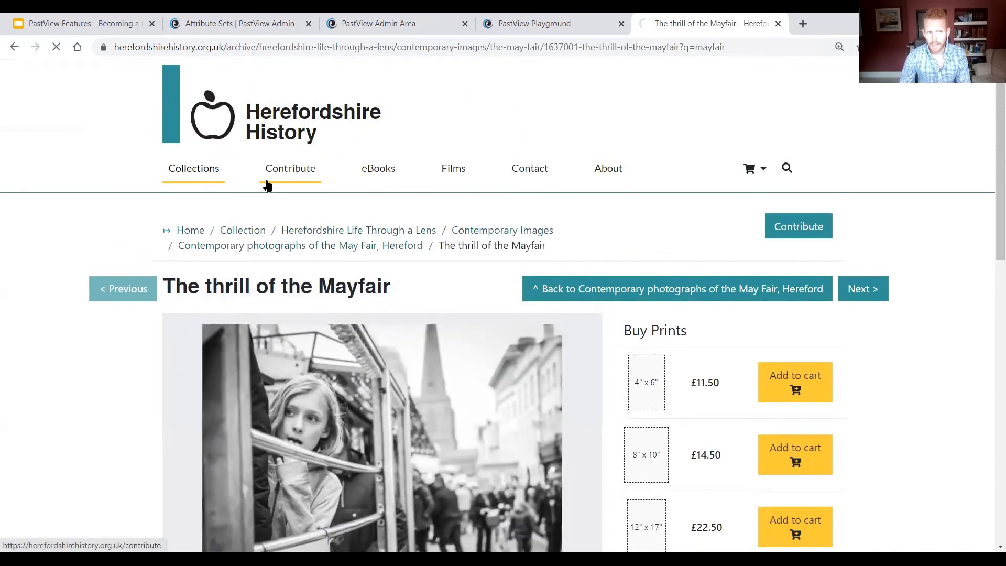
left_click(786, 168)
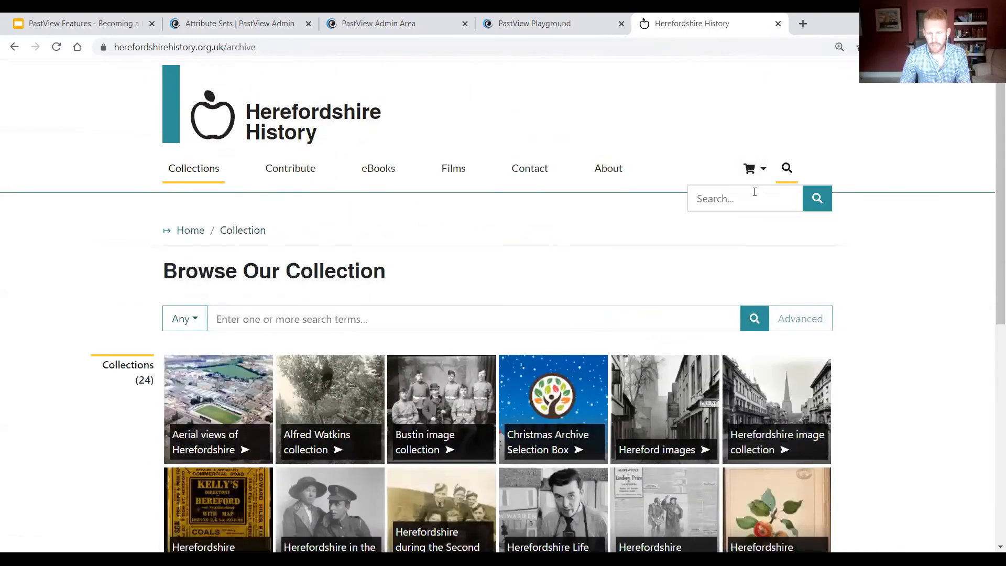
left_click(758, 196)
type("smith")
key("Return")
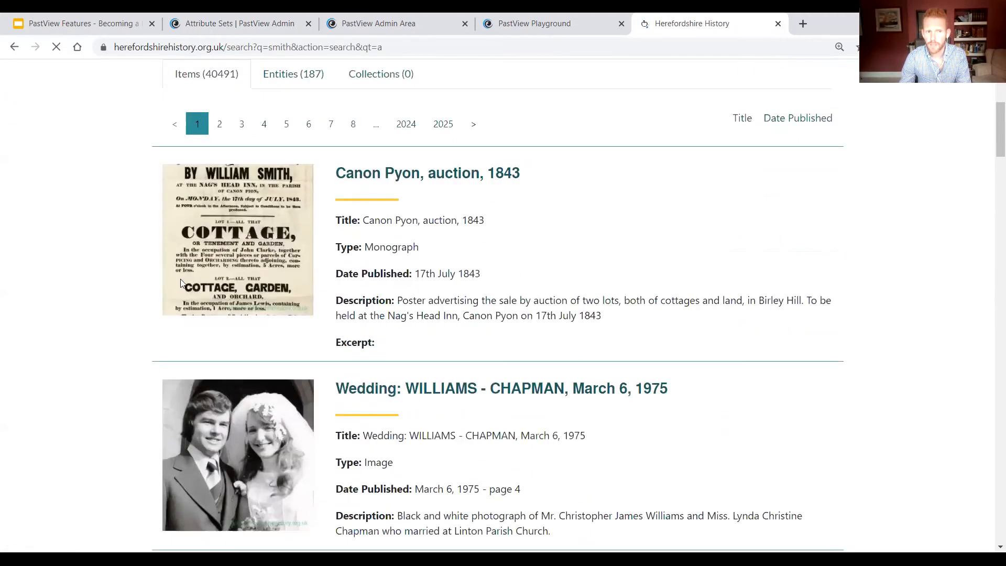
Step: Show the type choices available for narrowing the "smith" search
scroll(183, 283, "up", 3)
left_click(241, 221)
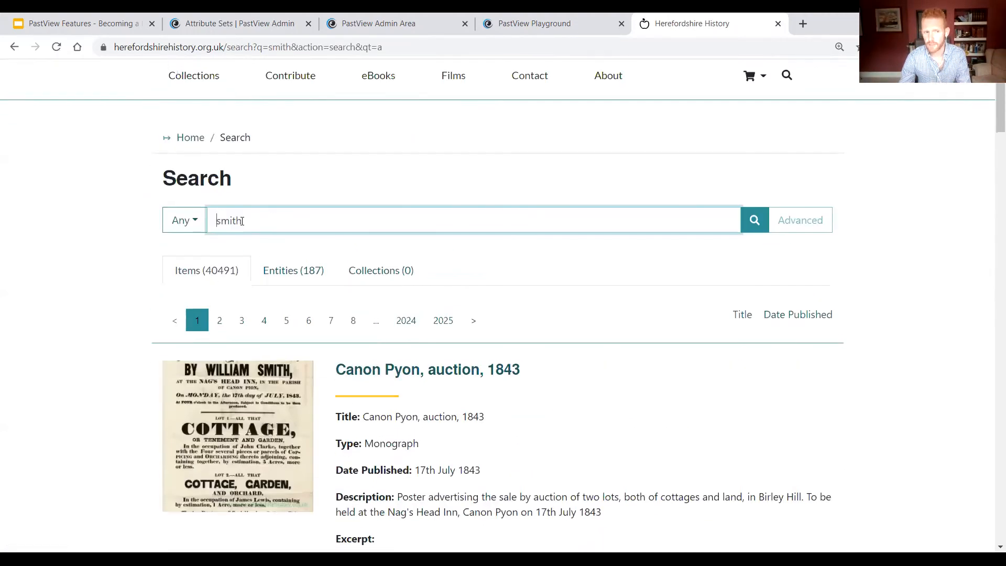
left_click(181, 220)
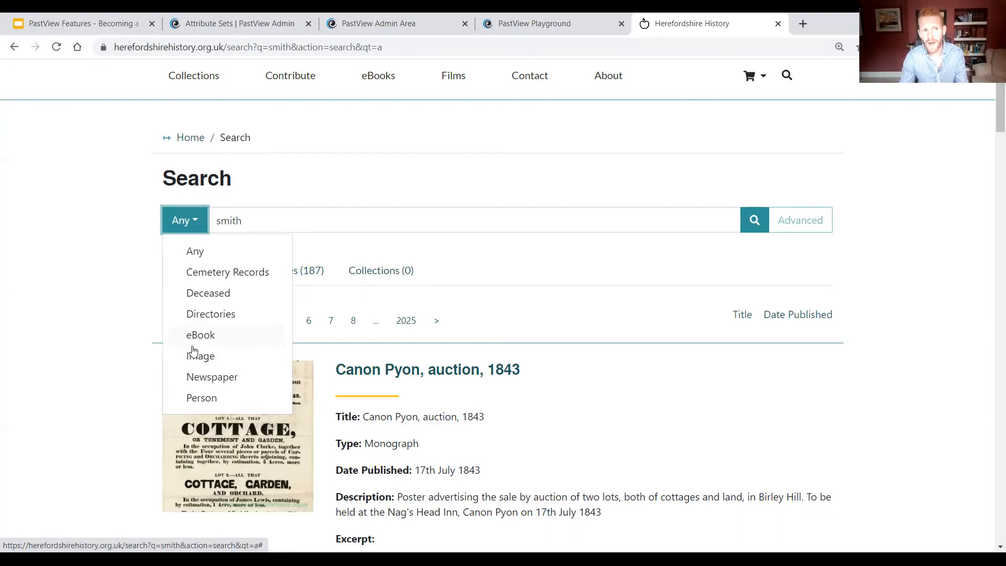
Step: Switch to the PastView Features presentation in Google Slides and advance the slideshow to the "Best Practice" slide
left_click(216, 20)
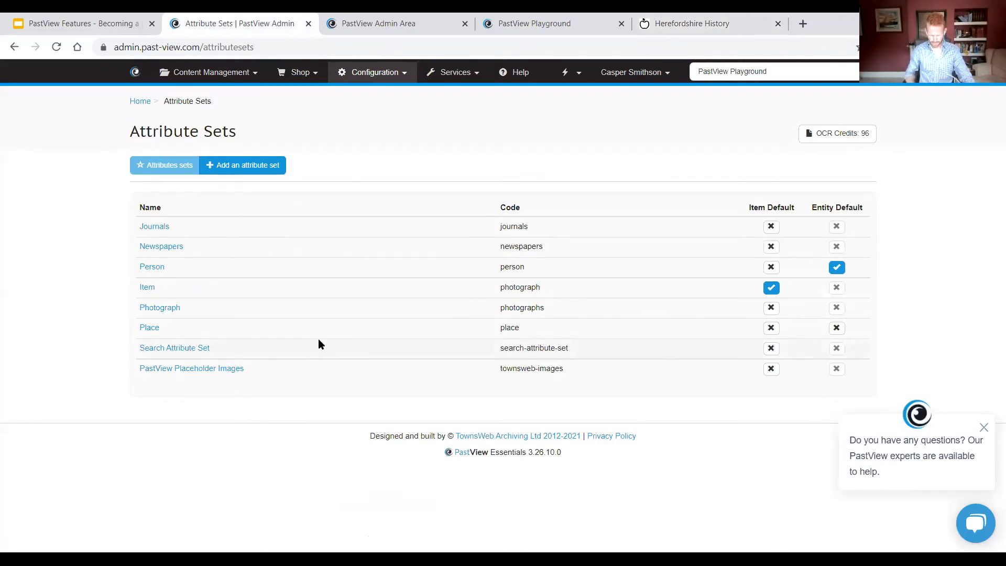
left_click(112, 21)
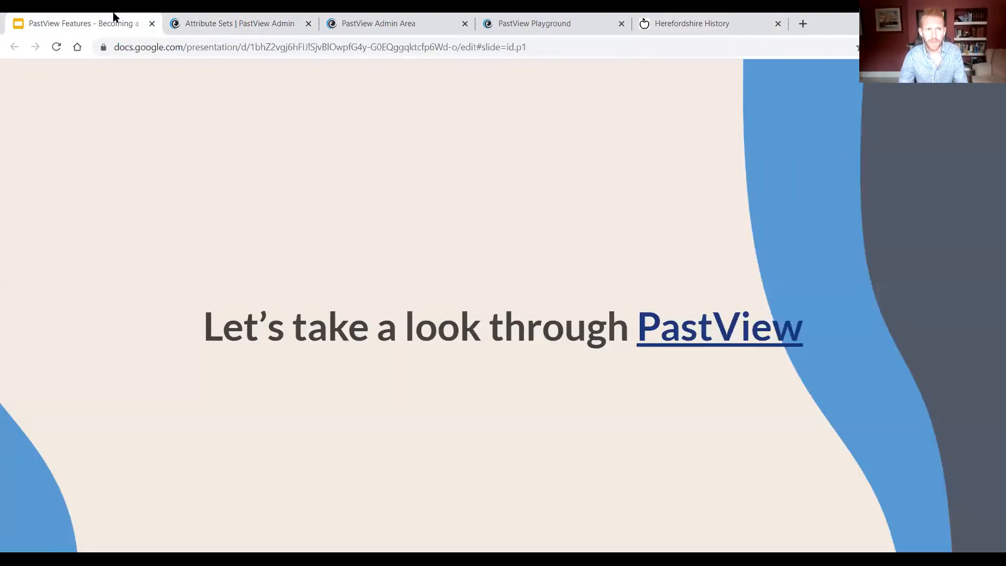
left_click(470, 183)
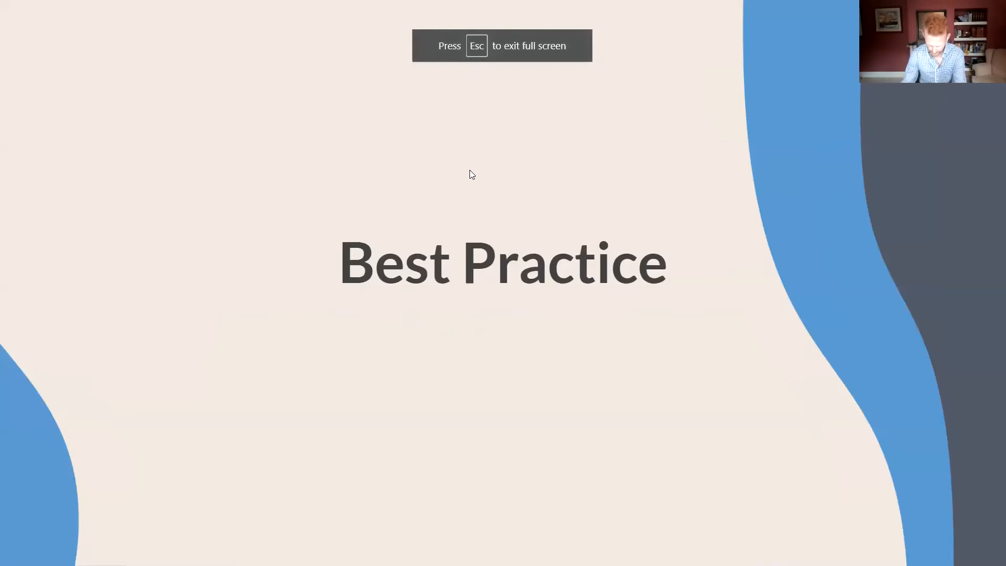